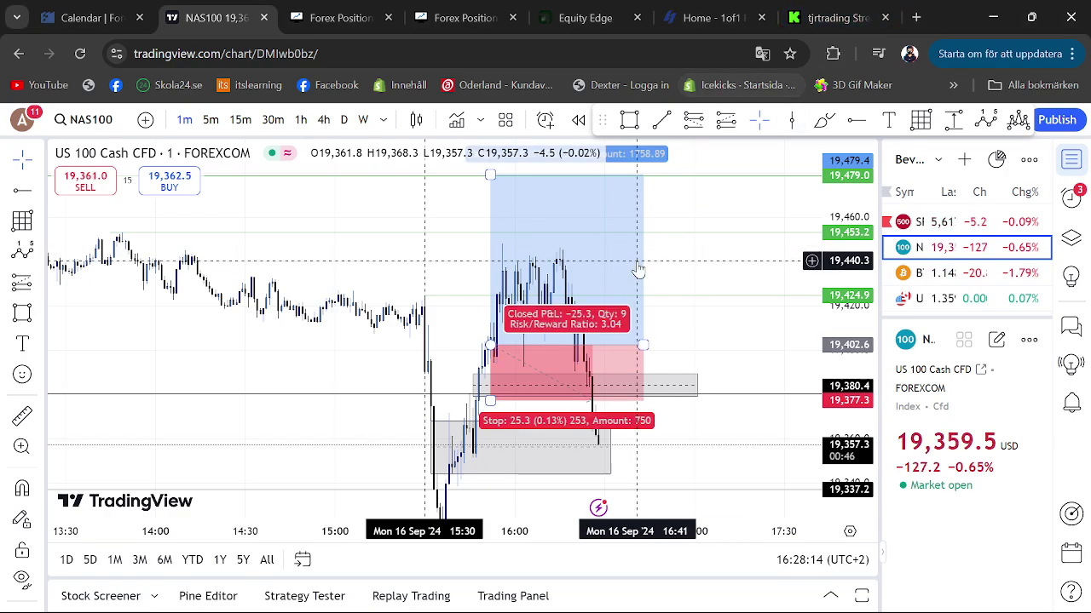
- Review the 16-09-2024 row in the funding dashboard's Daily Summary and return to the NAS100 chart in TradingView
click(693, 10)
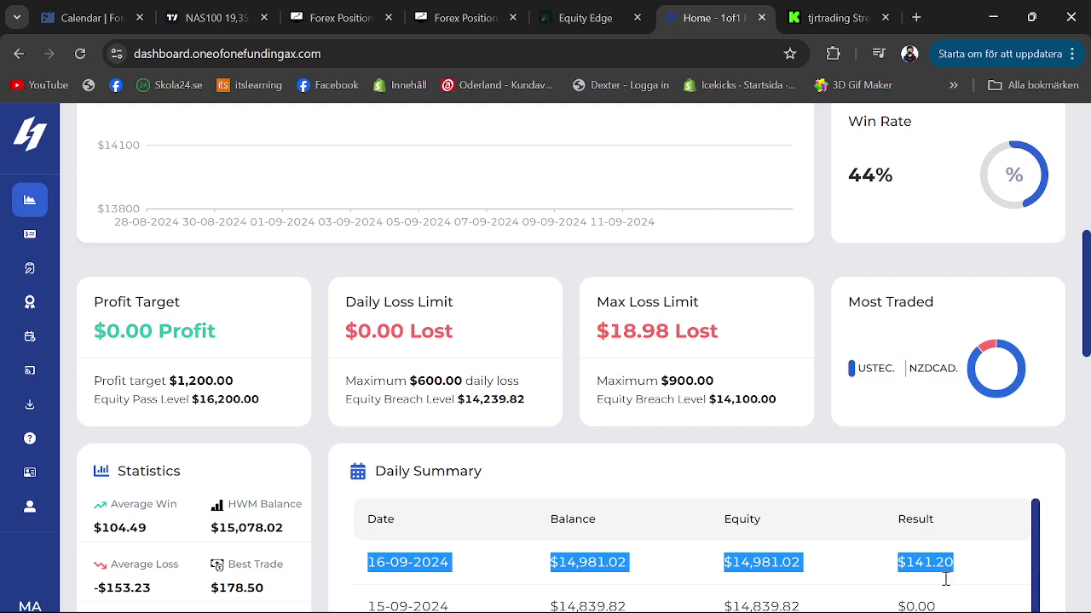
click(244, 17)
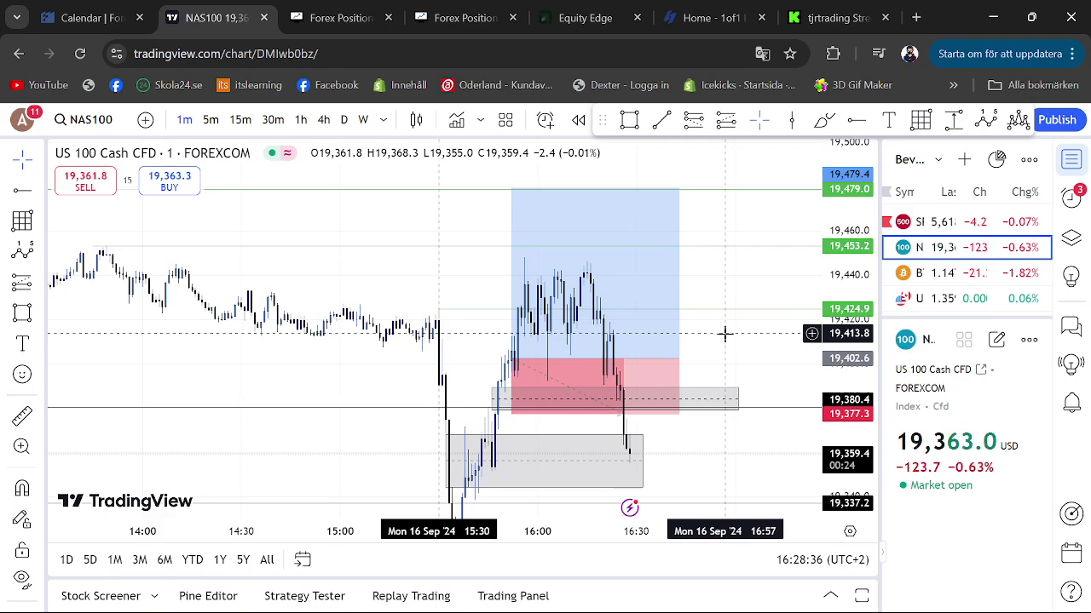
mouse_move(683, 294)
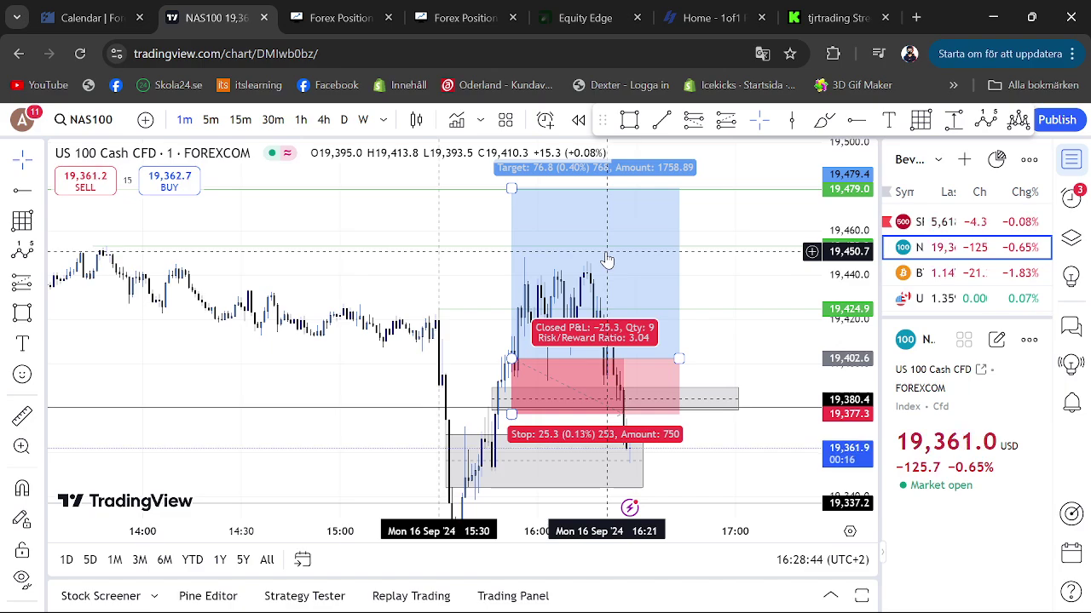
- Hide all drawings and examine the overall NAS100 price trend on the daily timeframe
click(301, 120)
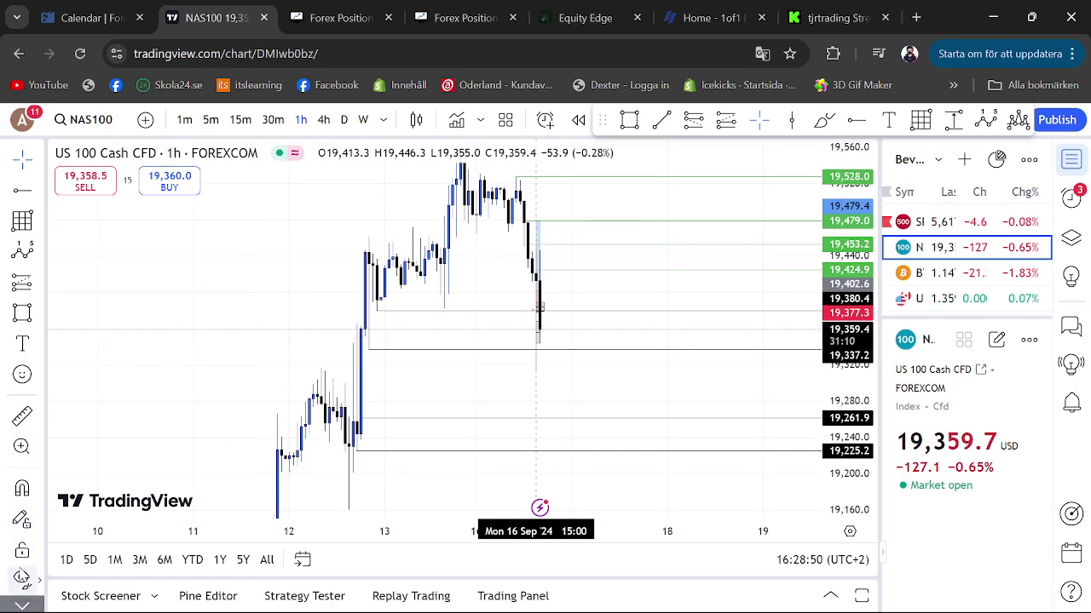
click(273, 121)
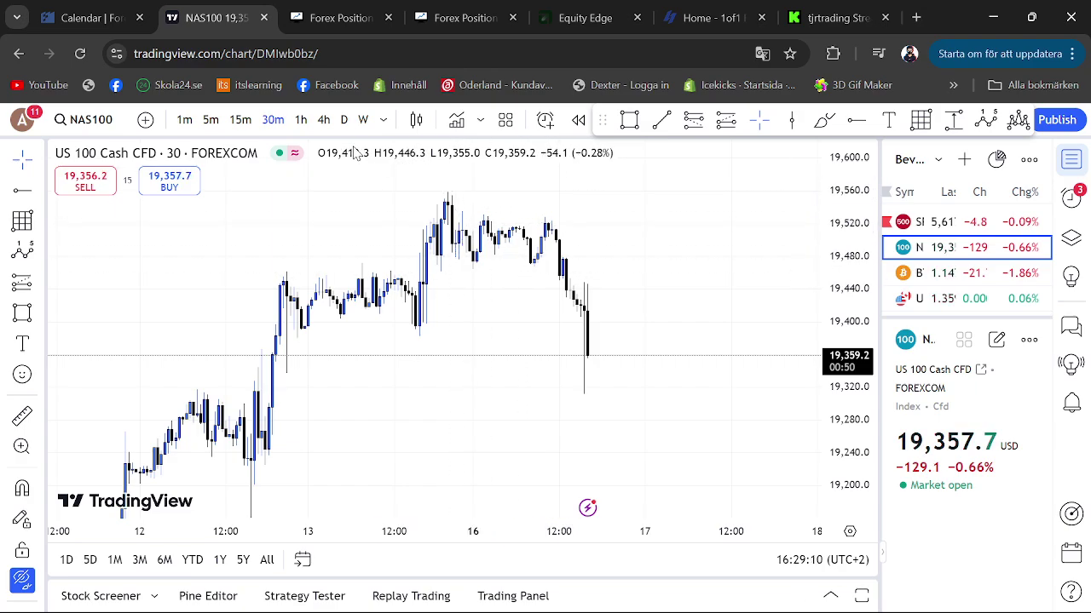
click(343, 120)
drag(841, 375, 841, 463)
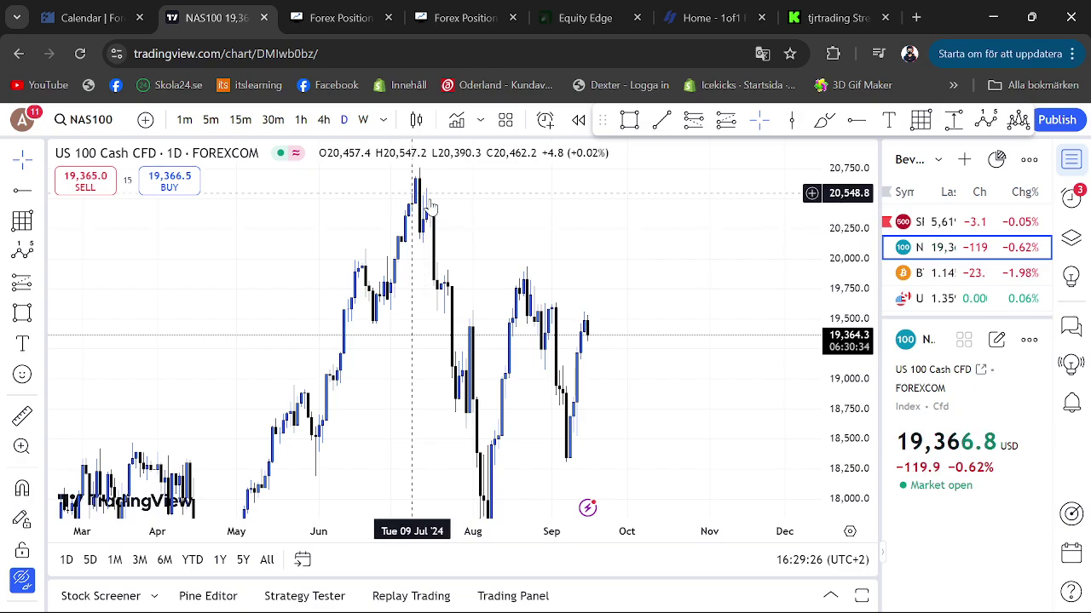
- Examine the September price swings of NAS100 on the 4-hour timeframe
click(324, 121)
drag(862, 435, 845, 181)
scroll(749, 246, up, 2)
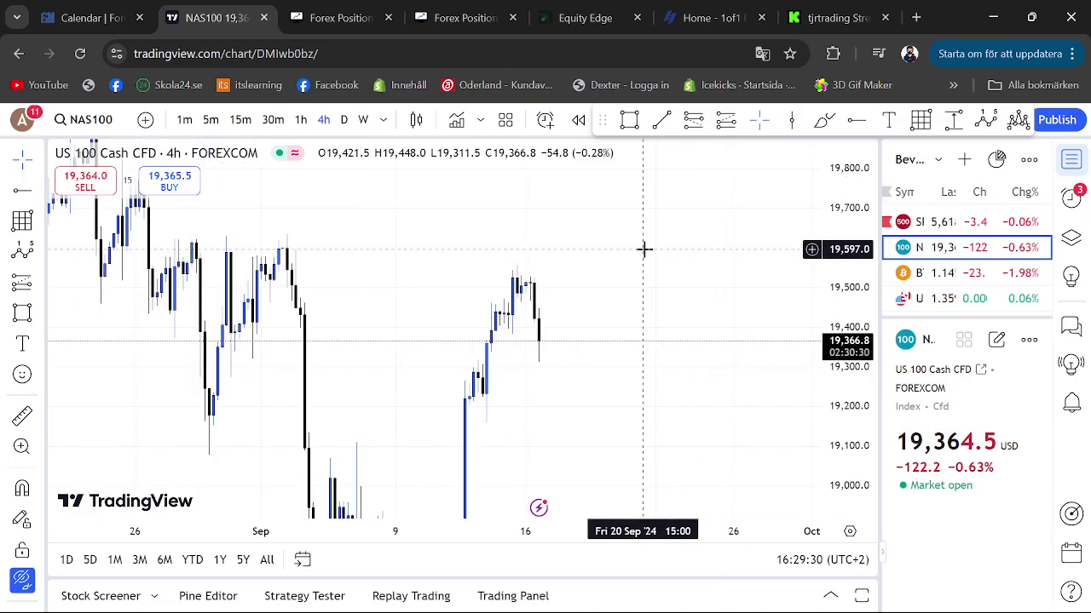
drag(681, 231, 684, 258)
drag(851, 376, 849, 281)
drag(707, 272, 753, 254)
- Examine the price structure from 12 to 16 September on the 1-hour timeframe
click(299, 121)
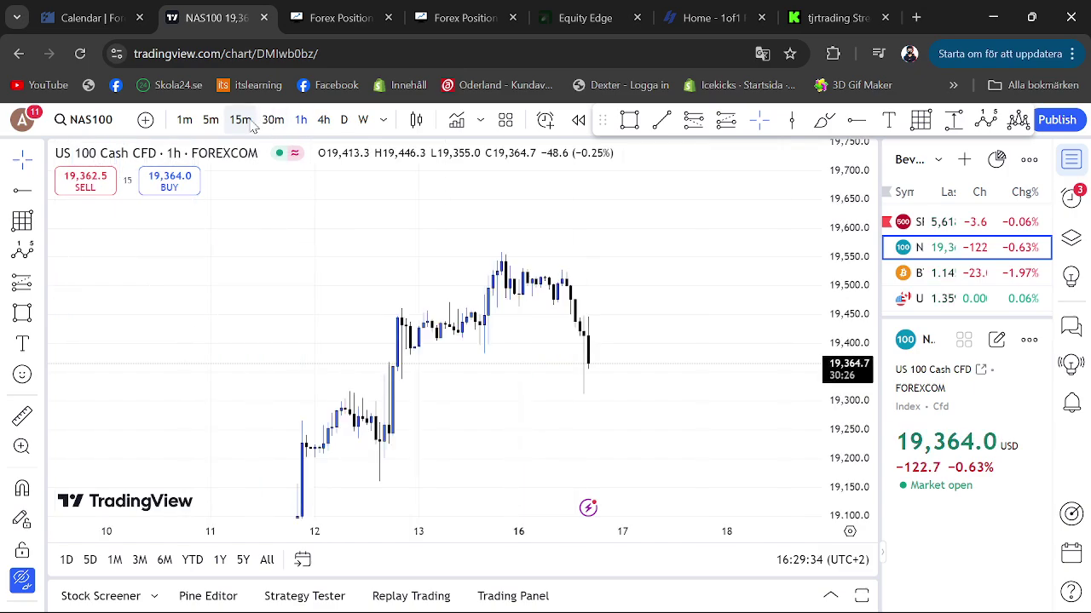
scroll(603, 278, down, 2)
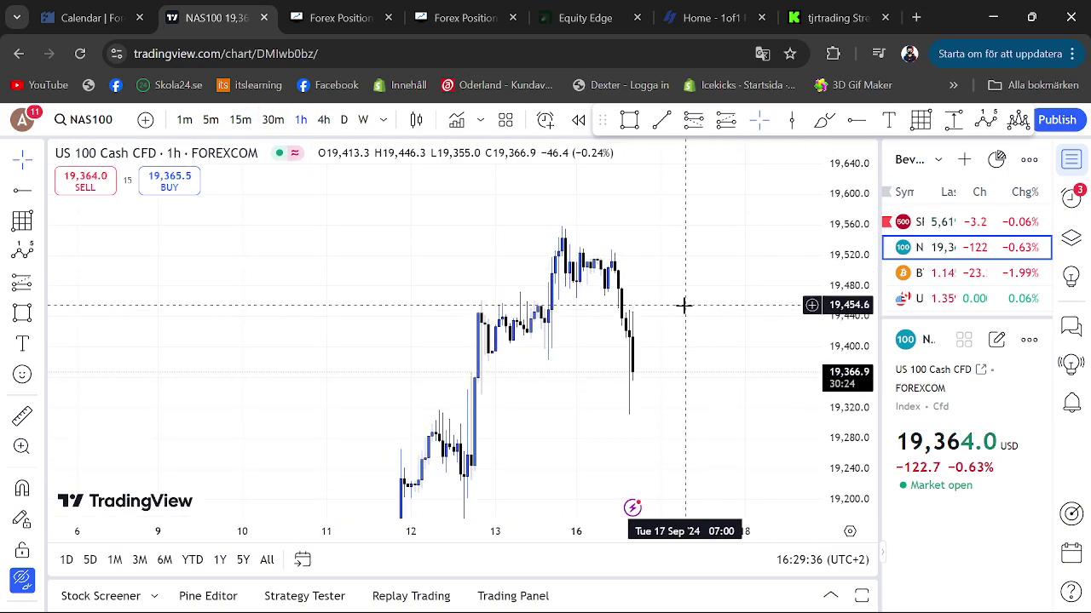
scroll(684, 305, up, 1)
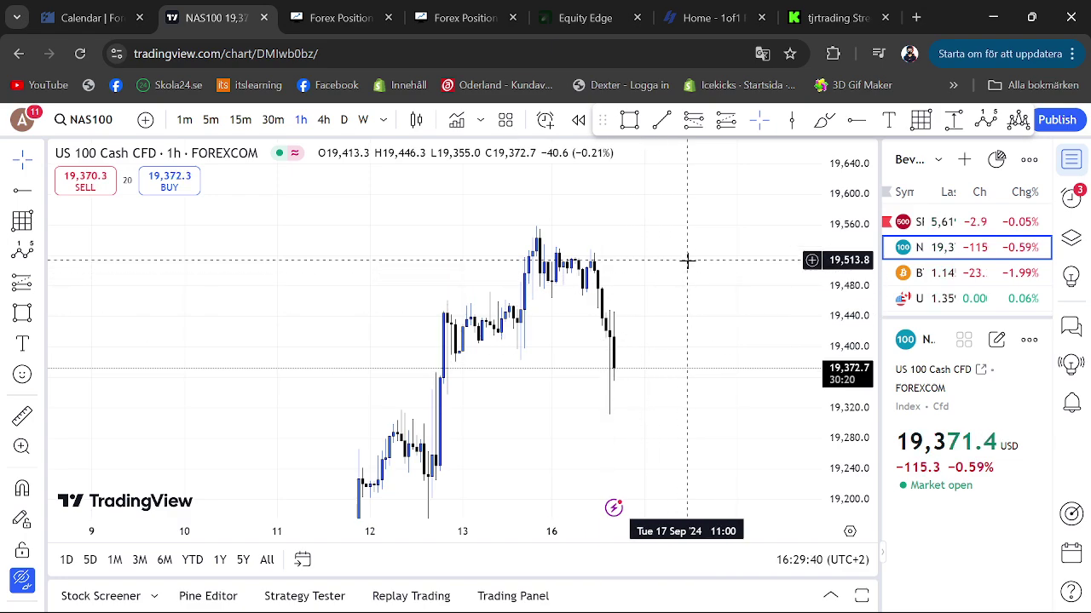
drag(689, 258, 650, 261)
scroll(651, 264, up, 1)
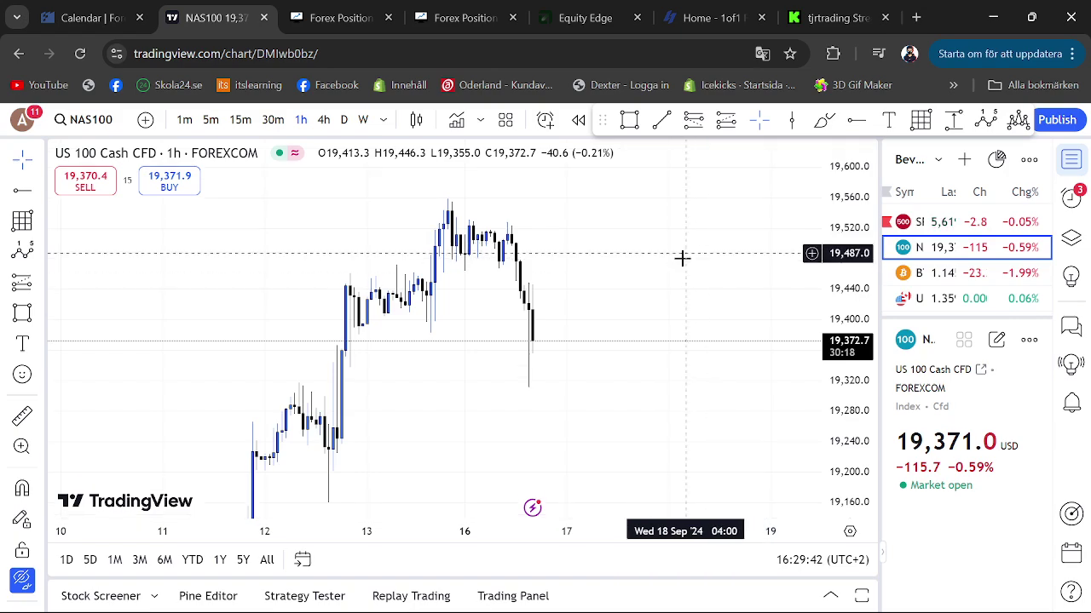
scroll(724, 242, up, 1)
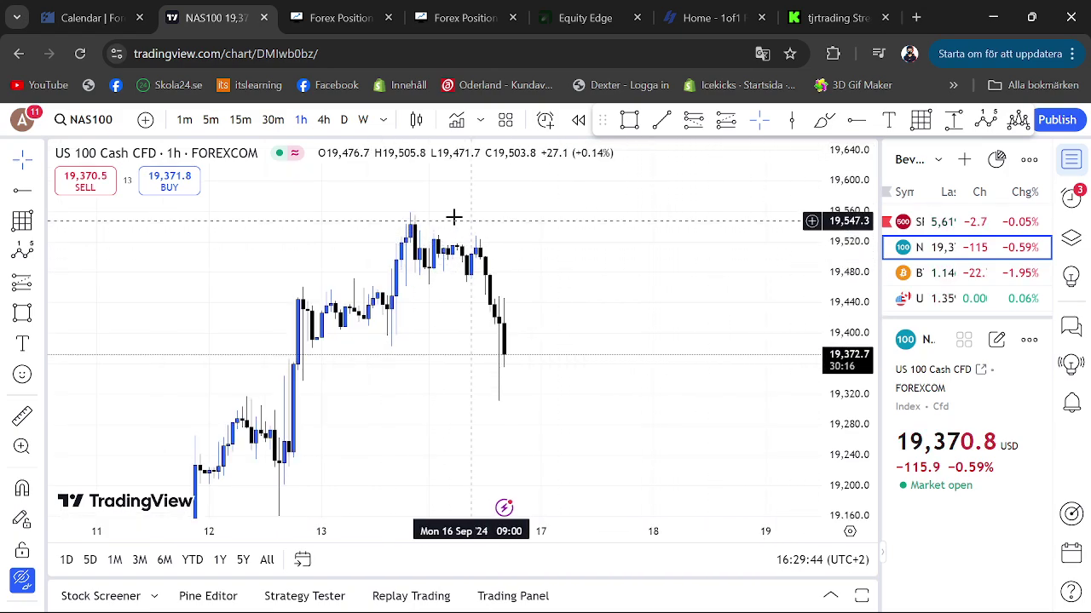
scroll(485, 228, down, 3)
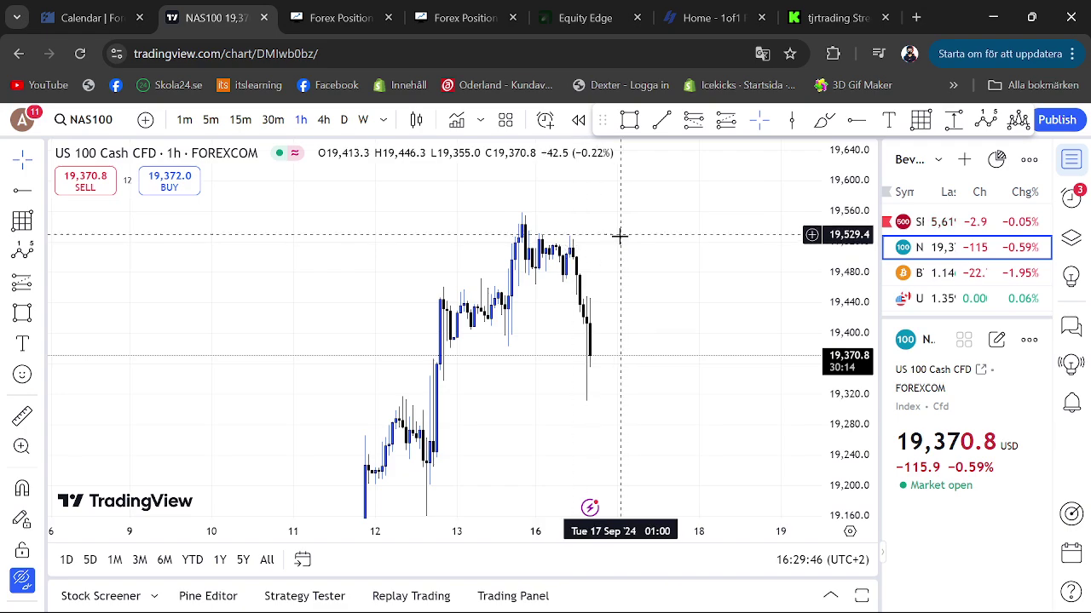
scroll(619, 237, up, 2)
scroll(622, 284, down, 2)
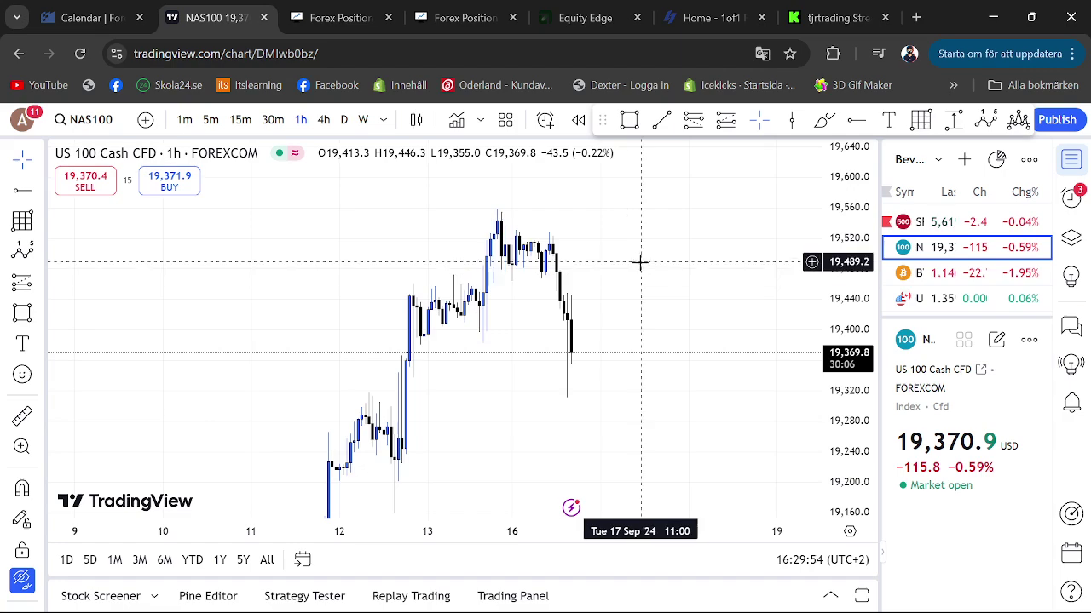
scroll(641, 262, up, 2)
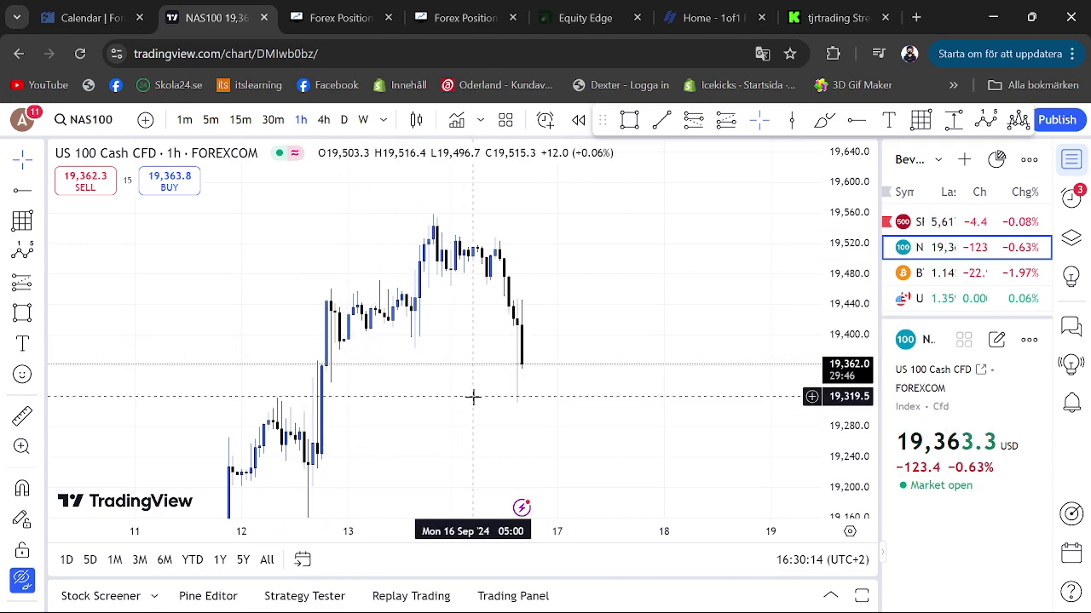
- Show the drawings again on the 15-minute timeframe and examine the black support levels down to 19,225.2
click(239, 120)
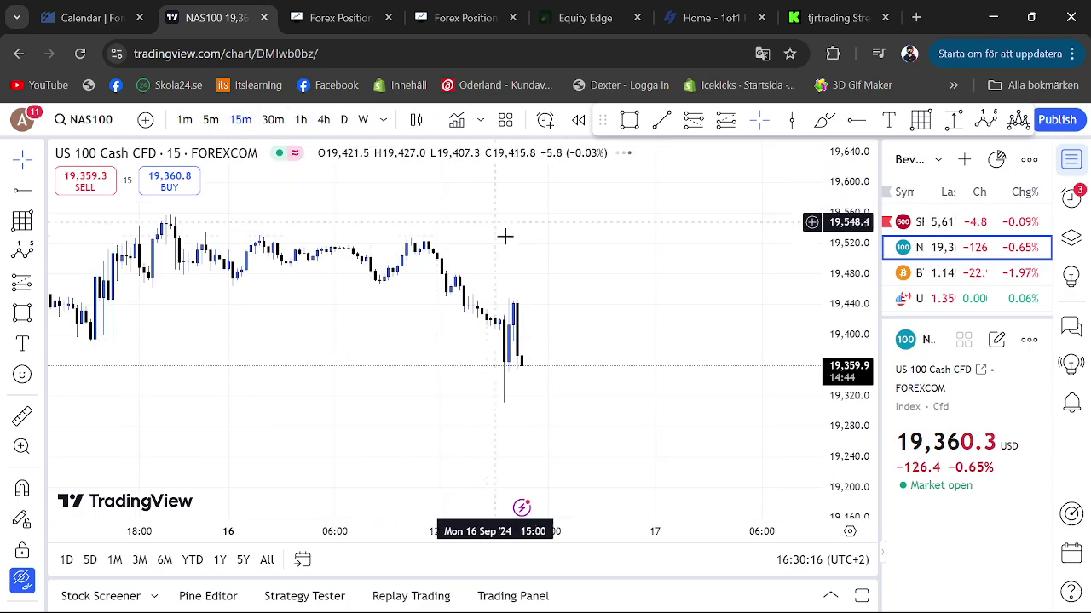
click(21, 582)
scroll(400, 281, up, 1)
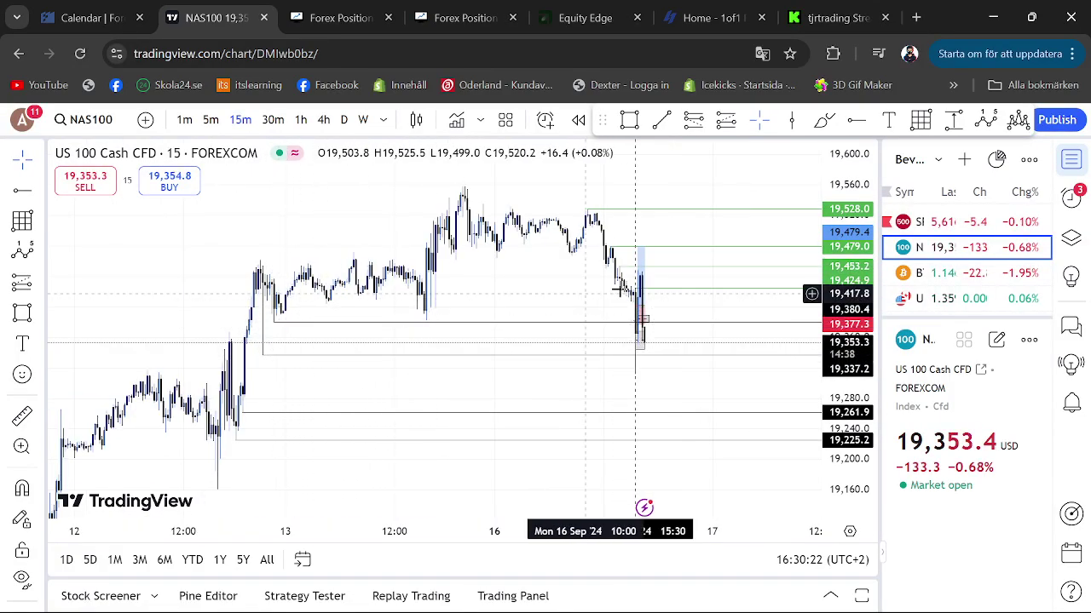
scroll(619, 290, up, 2)
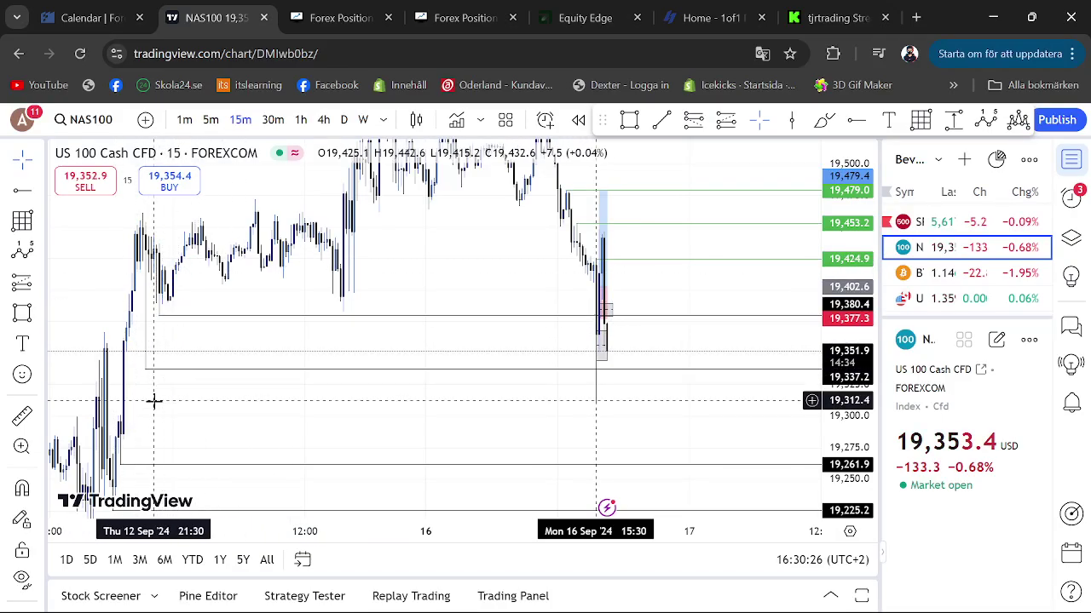
drag(284, 401, 293, 288)
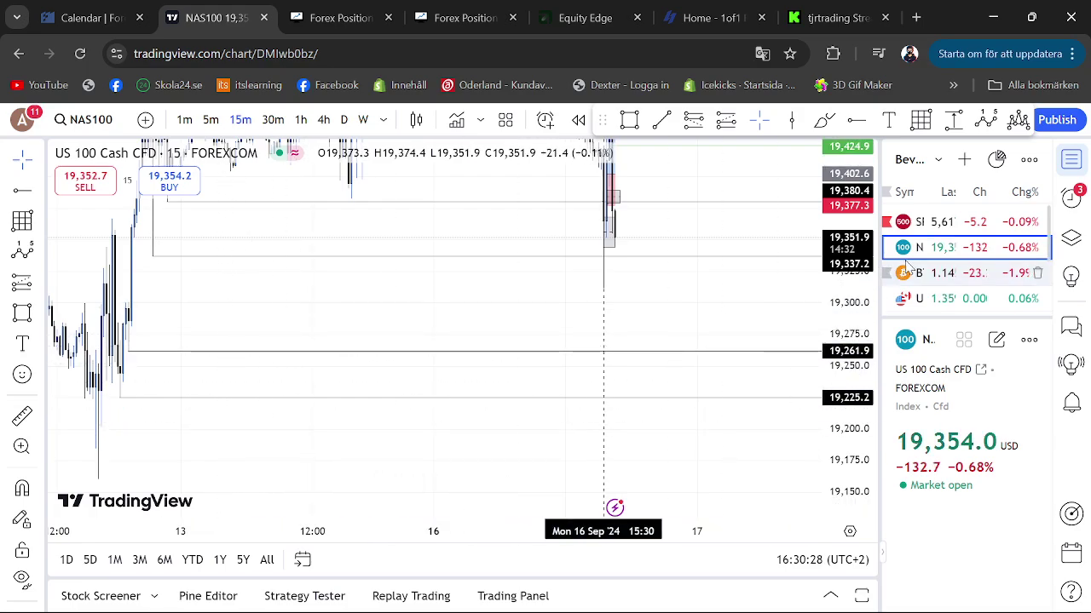
drag(848, 256, 643, 367)
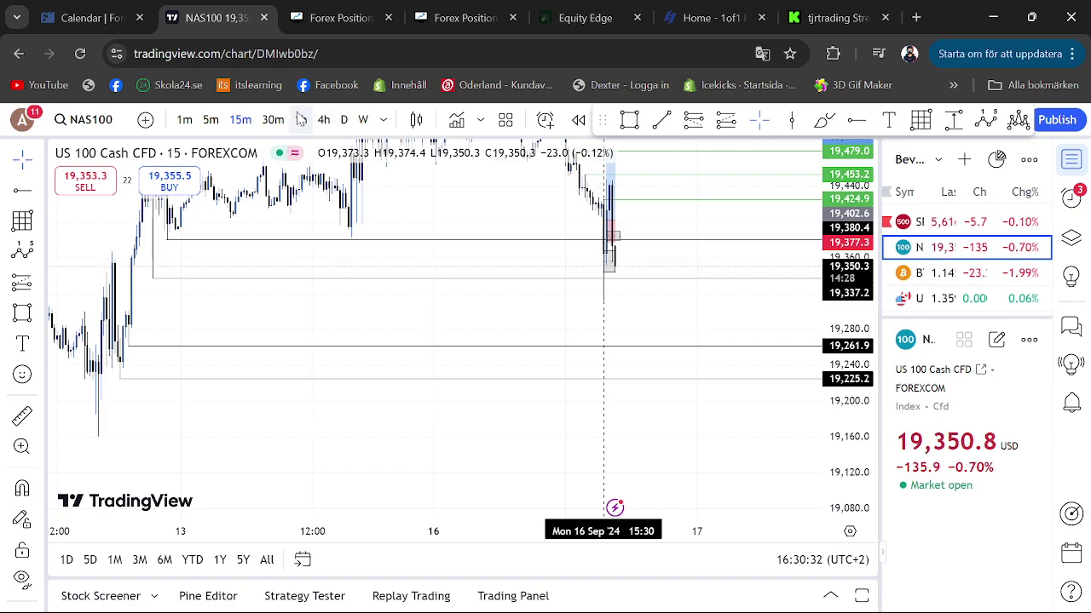
- Examine the green levels from 19,528.0 to 19,424.9 against the 16 September decline on the 15-minute chart
scroll(587, 306, up, 2)
drag(424, 189, 422, 315)
scroll(710, 350, up, 2)
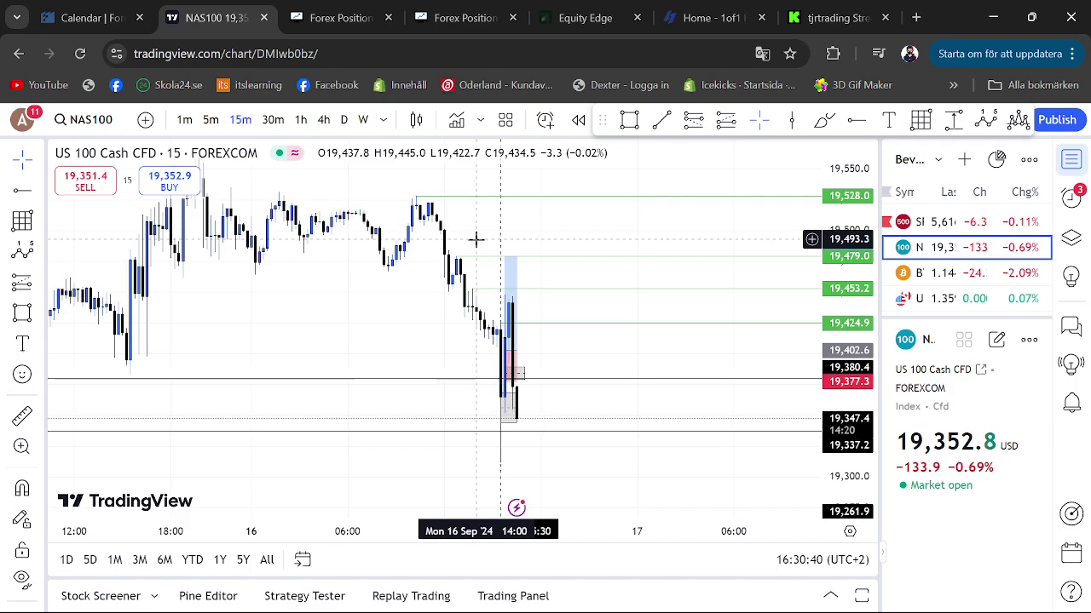
drag(615, 352, 624, 343)
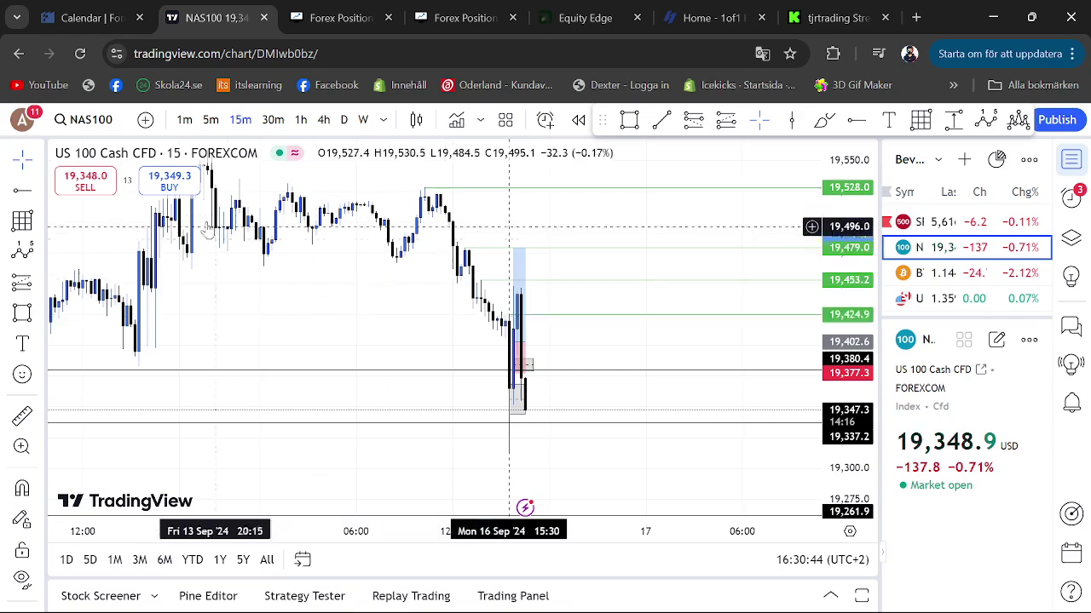
- Examine the drop after 15:30 and the long position that followed on the 1-minute timeframe
click(185, 120)
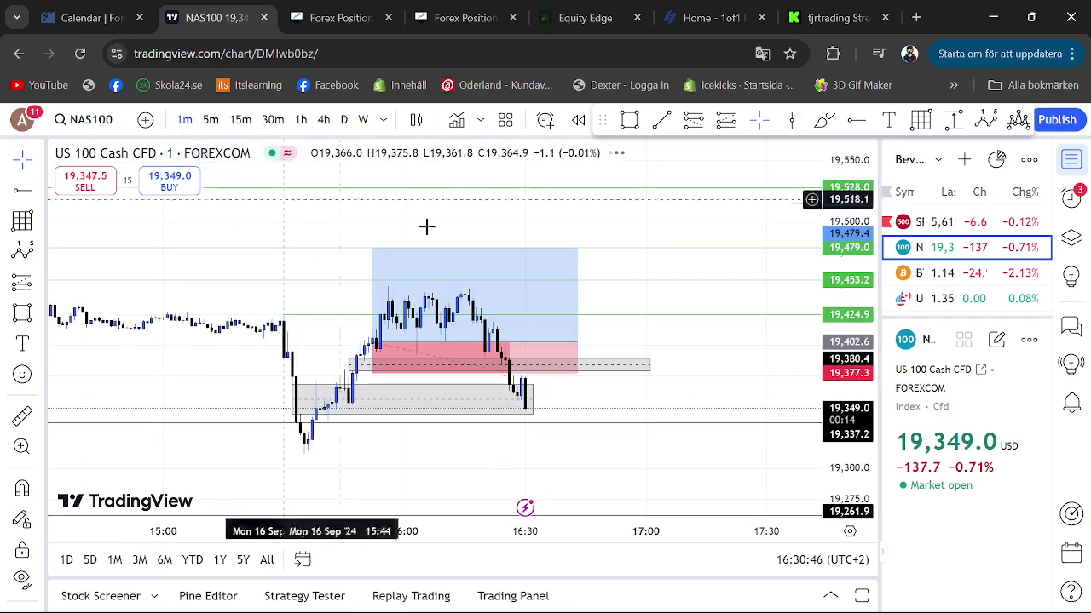
scroll(682, 386, up, 3)
drag(648, 356, 820, 309)
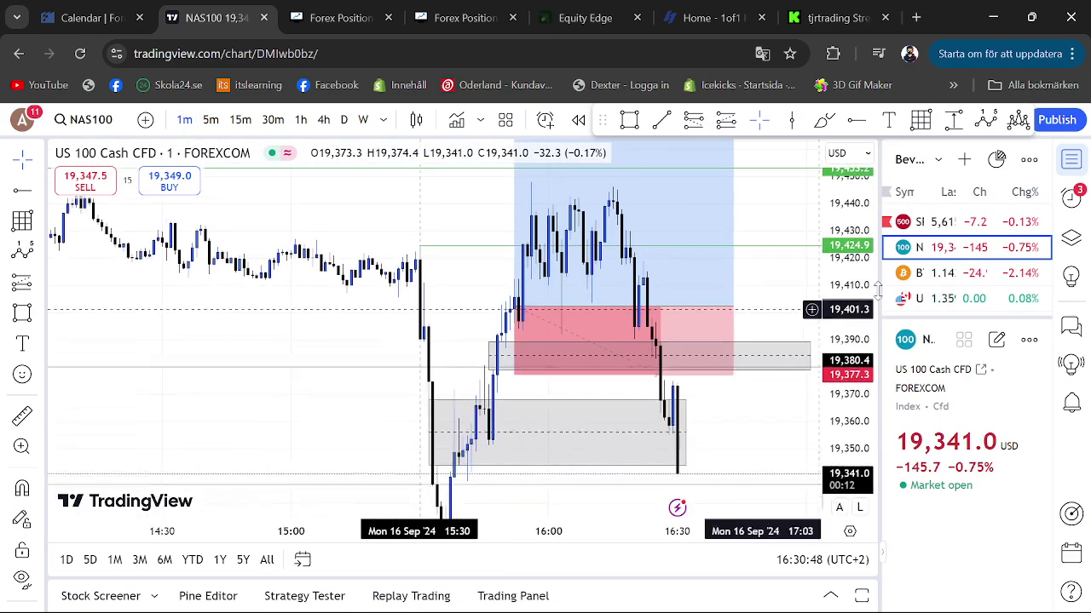
drag(843, 271, 794, 358)
drag(466, 294, 528, 252)
scroll(526, 255, down, 5)
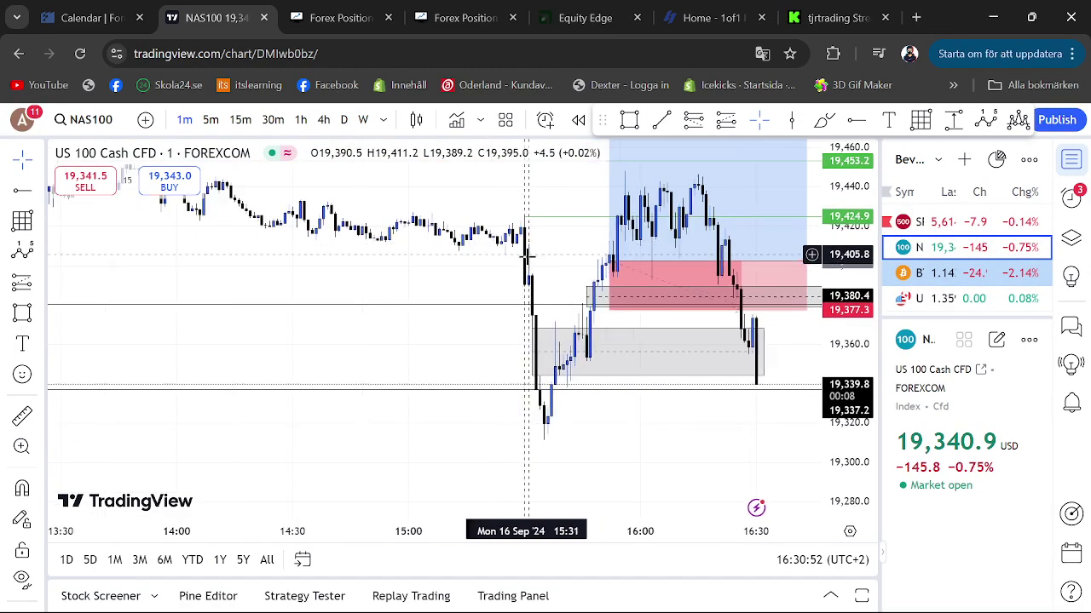
scroll(576, 282, up, 5)
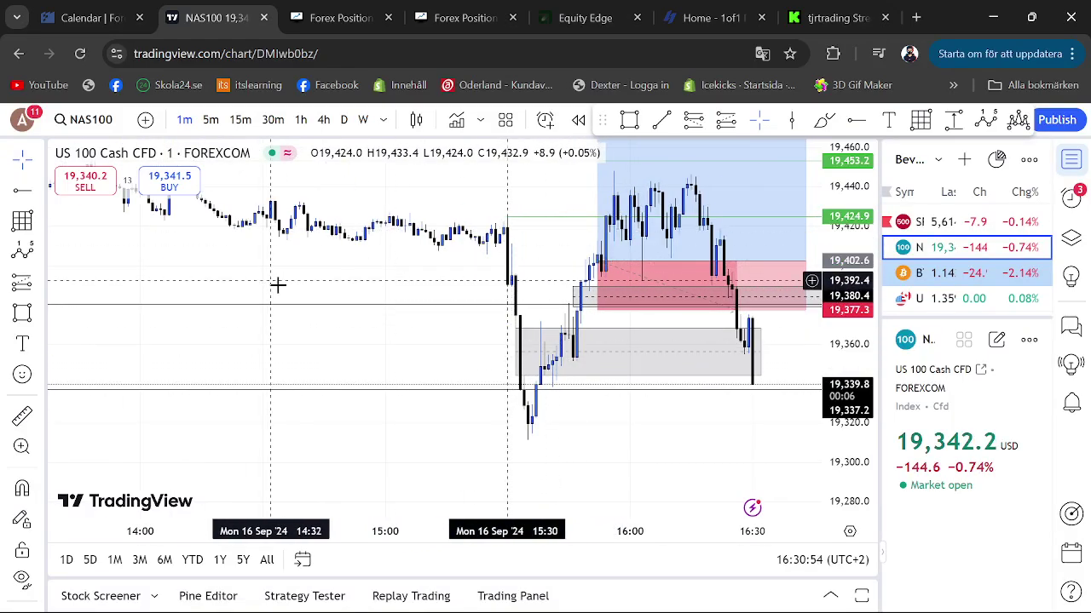
- Trace the black support levels back to their origin on 12 and 13 September using the 5-minute timeframe
scroll(298, 345, down, 5)
drag(859, 224, 859, 436)
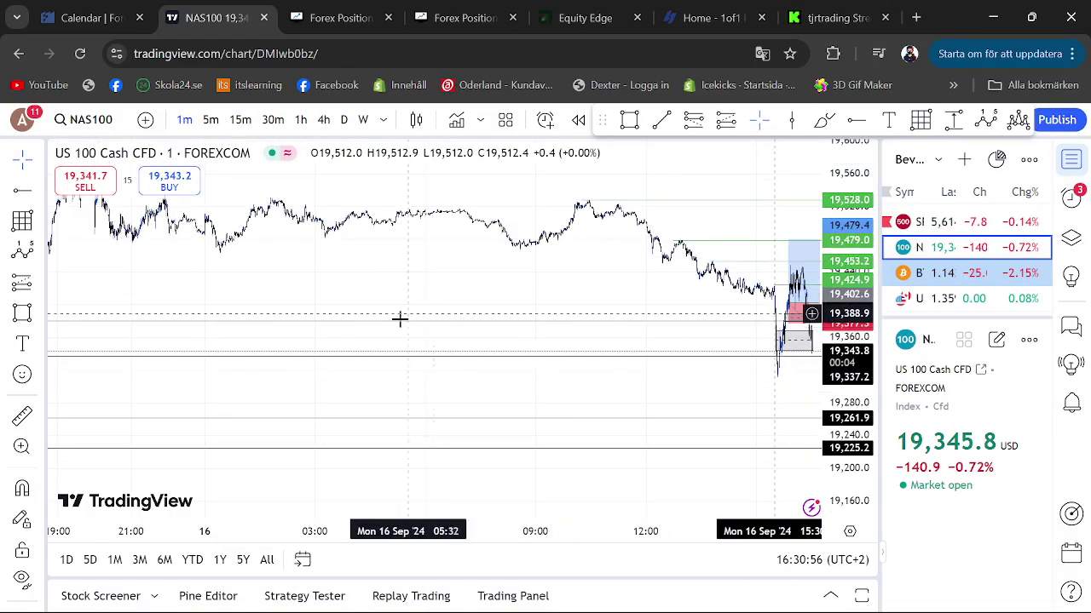
scroll(195, 326, down, 3)
drag(336, 301, 528, 284)
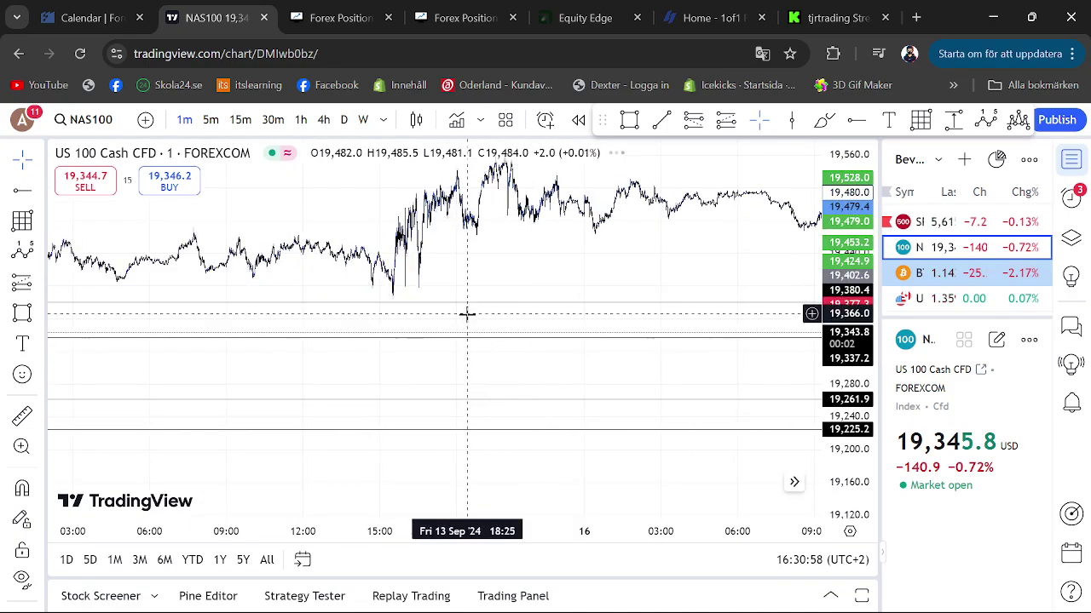
click(210, 121)
scroll(506, 262, up, 5)
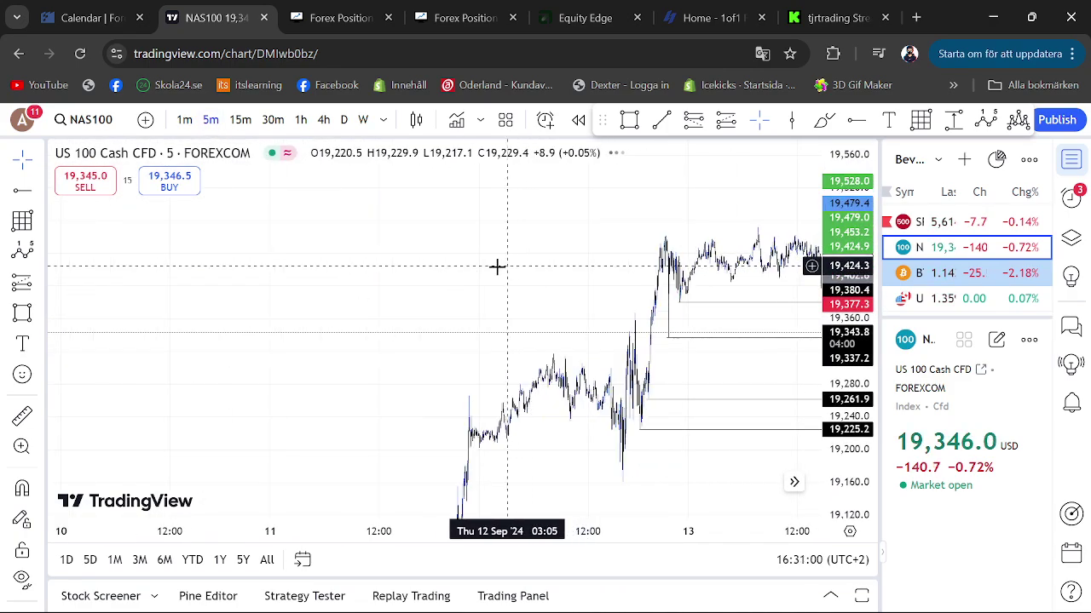
drag(345, 268, 119, 251)
drag(596, 343, 372, 356)
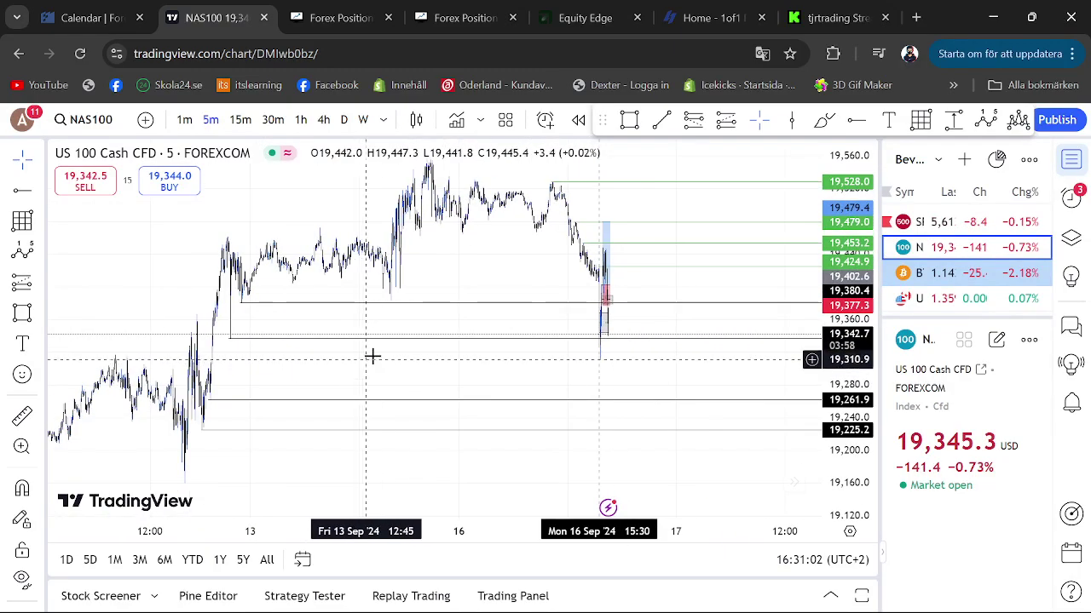
- Return to the 1-minute timeframe and examine the closed long position and its surrounding grey zones
click(184, 120)
scroll(578, 379, up, 3)
drag(347, 282, 839, 315)
drag(842, 390, 818, 218)
scroll(730, 292, up, 5)
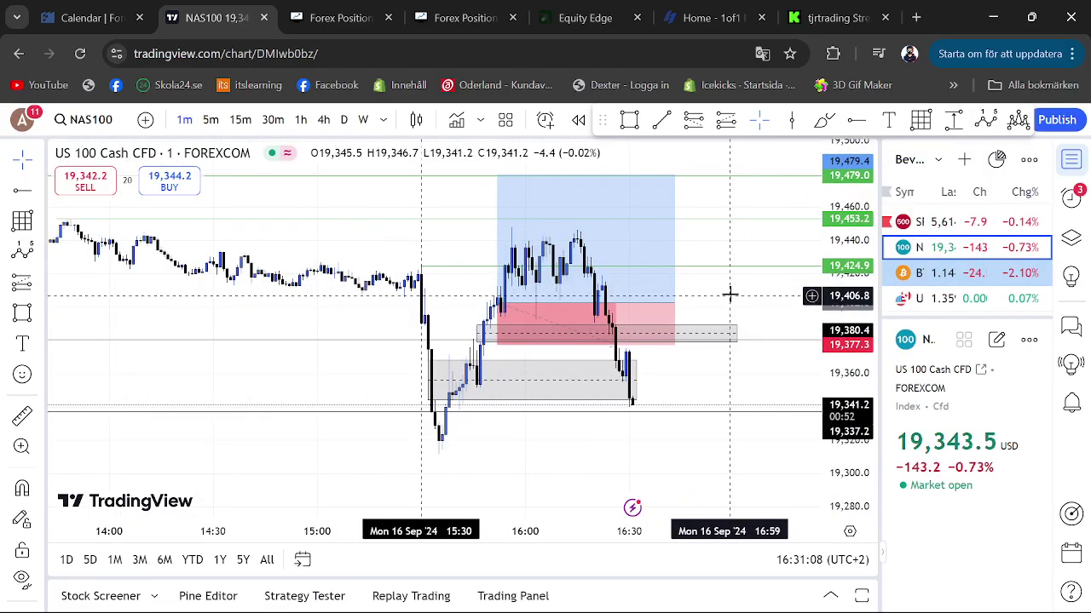
drag(711, 277, 743, 294)
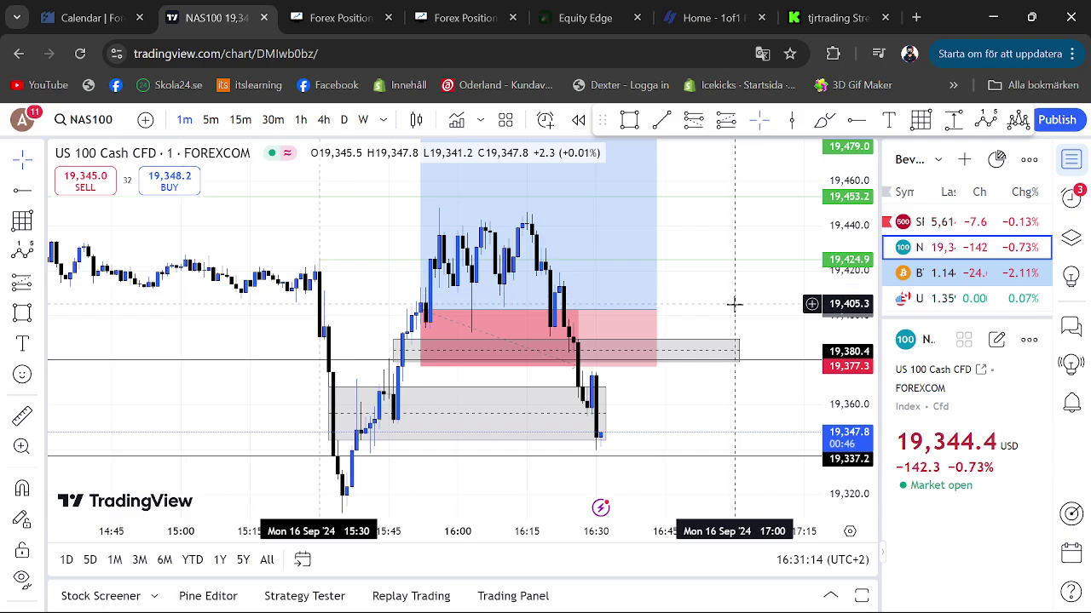
- Examine the 16 September low shortly after 15:30 relative to the 19,337.2 support level
scroll(647, 311, down, 1)
drag(203, 315, 203, 278)
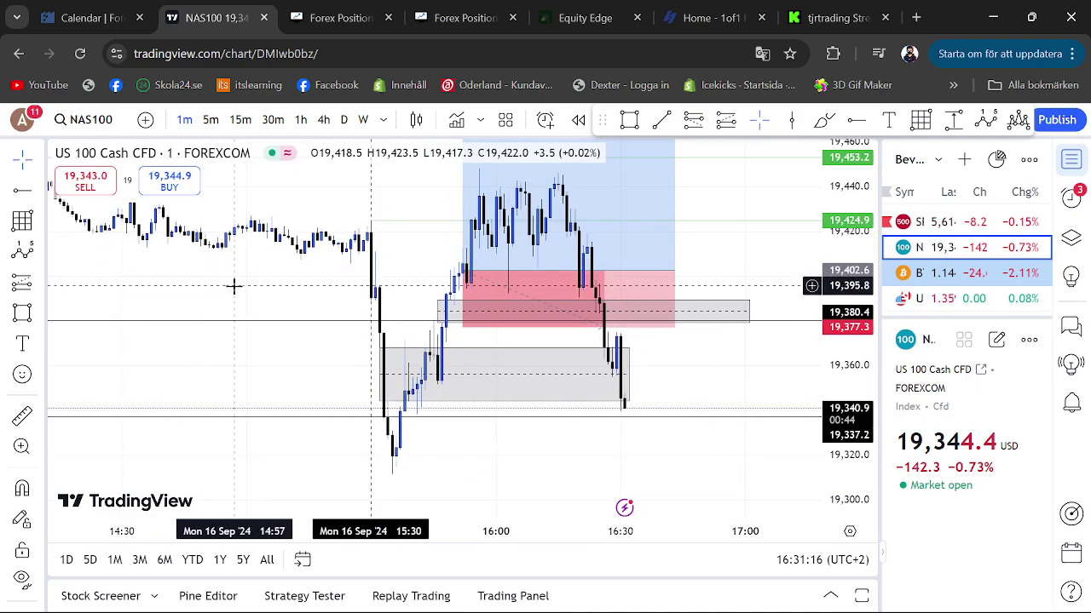
drag(742, 390, 732, 454)
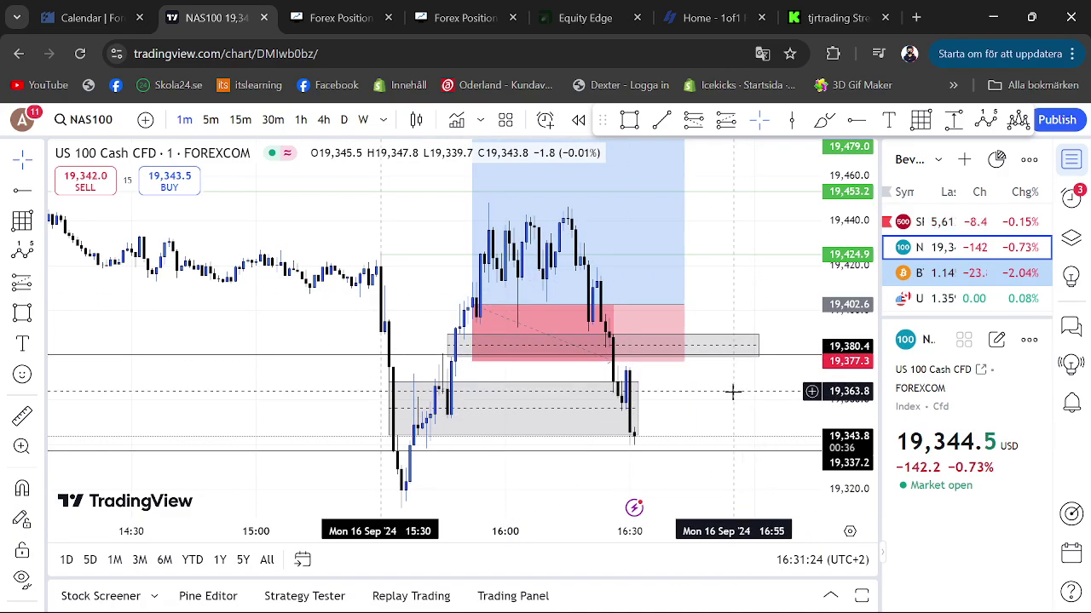
drag(686, 408, 737, 332)
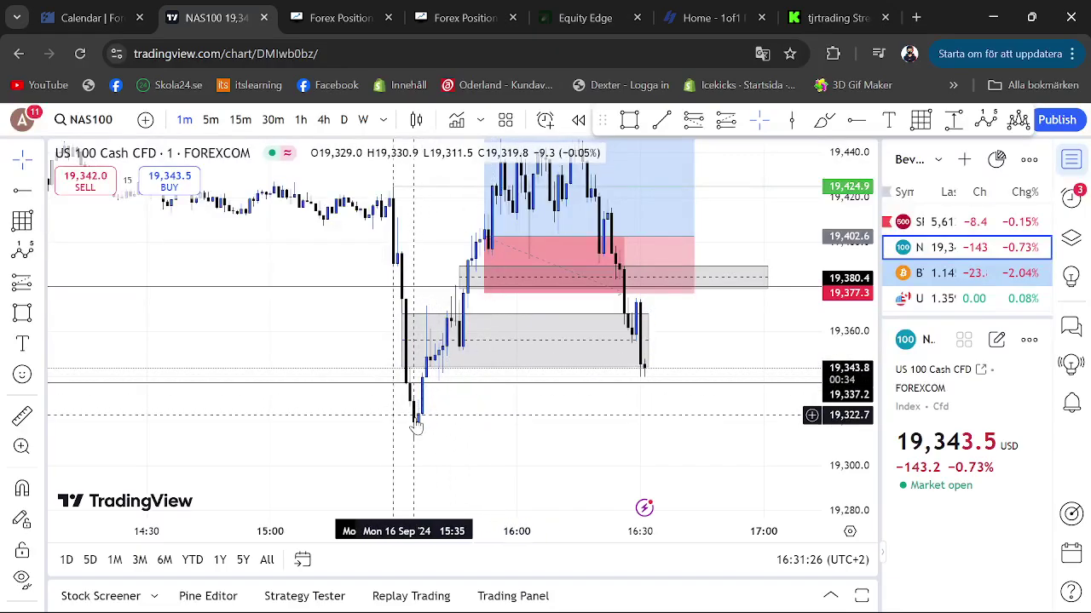
- Examine the NAS100 recovery from the low shortly after 15:30 up through the lower grey zone
drag(463, 411, 486, 428)
drag(554, 480, 545, 449)
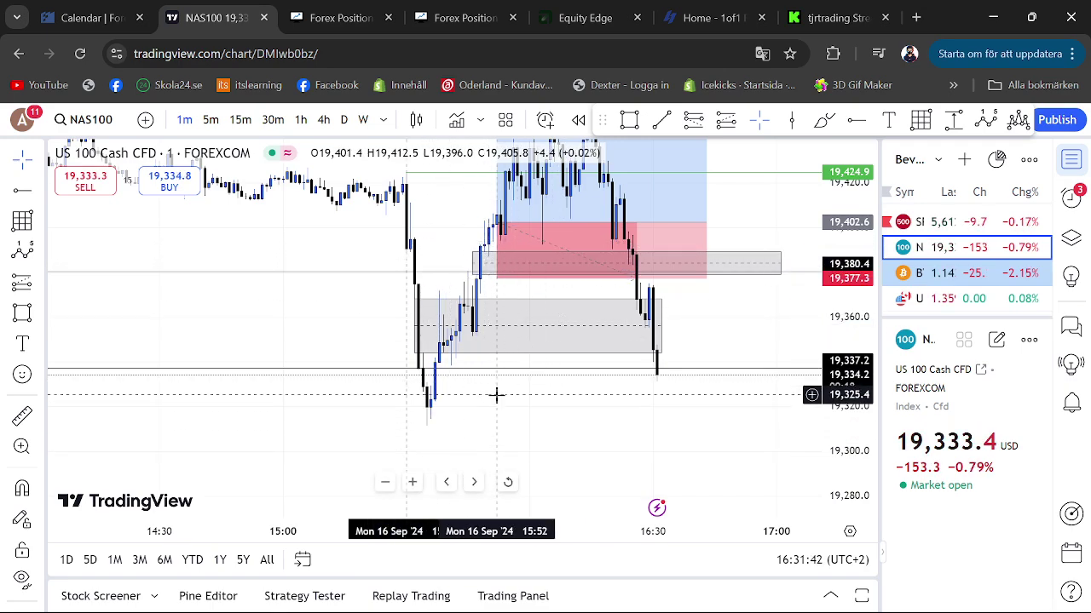
scroll(496, 417, up, 1)
drag(496, 422, 533, 418)
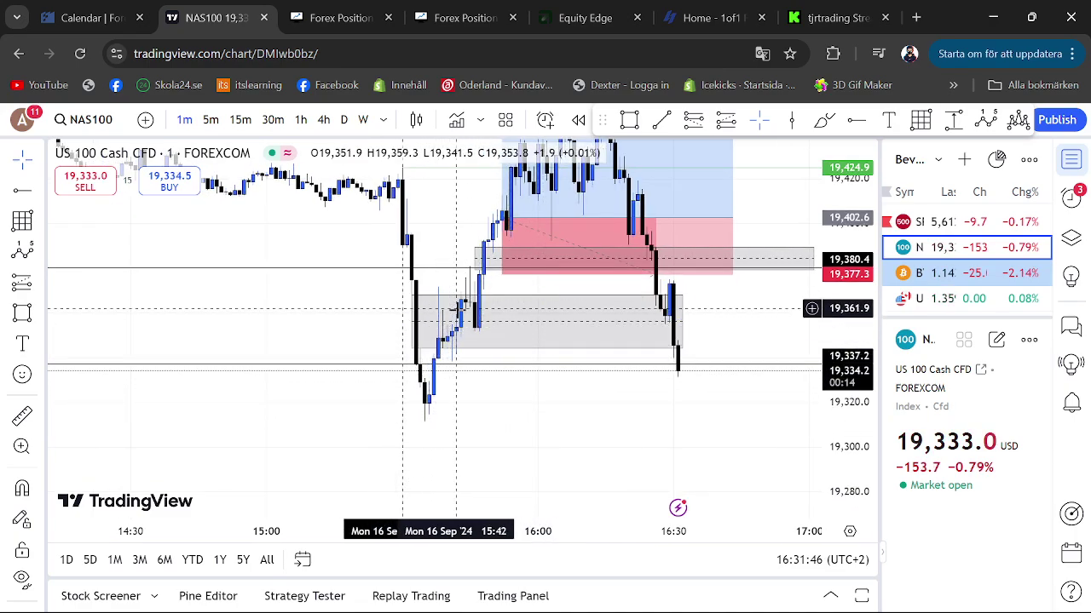
drag(455, 357, 452, 376)
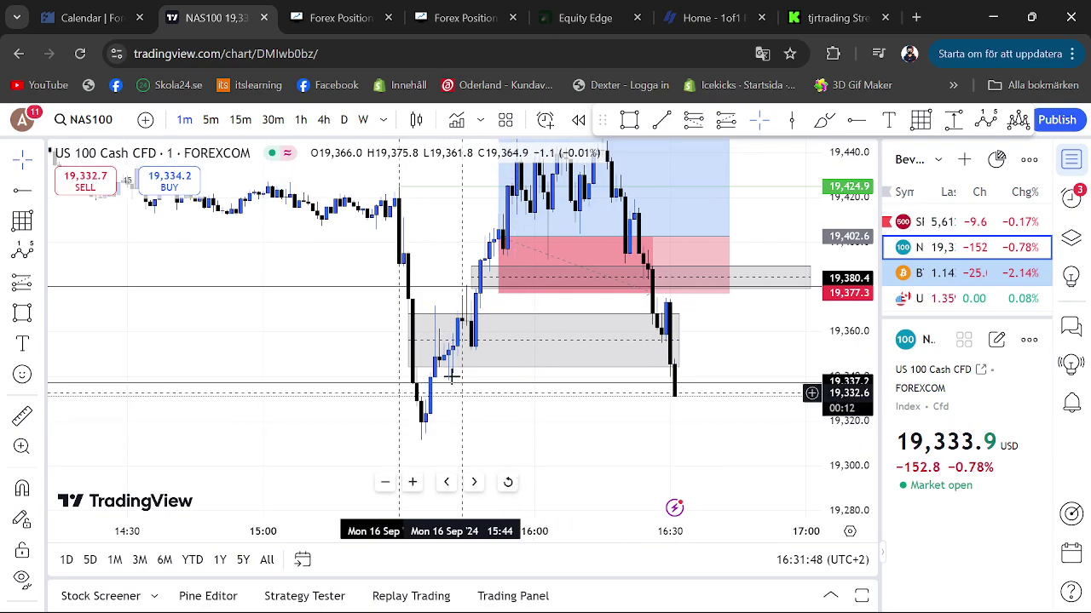
drag(752, 369, 745, 394)
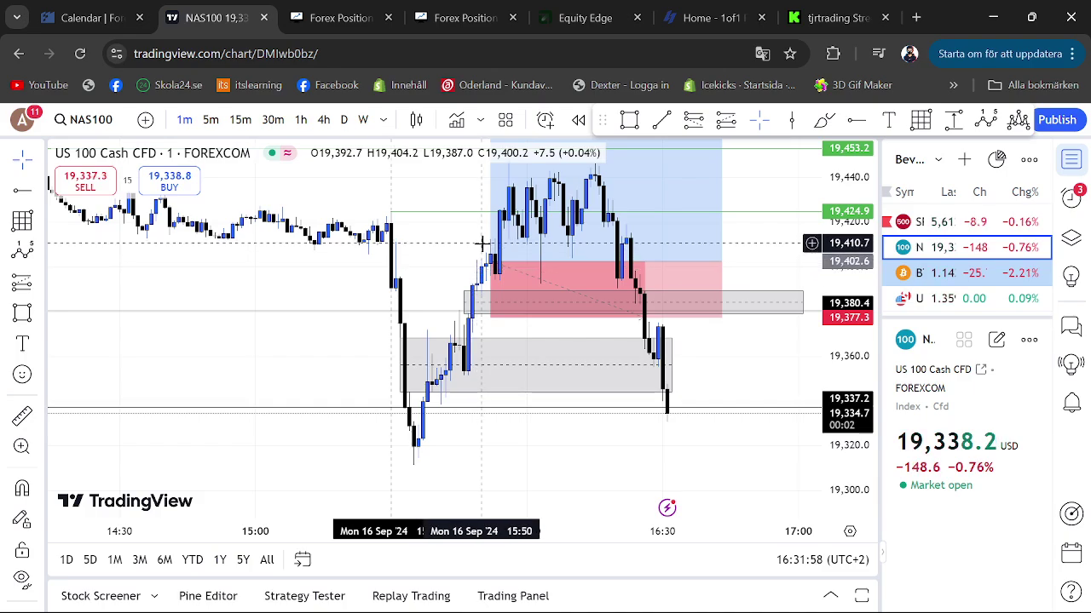
- Compare the price action before 15:30 with the sharp drop and the two grey zones on the 1-minute timeframe
scroll(701, 365, down, 3)
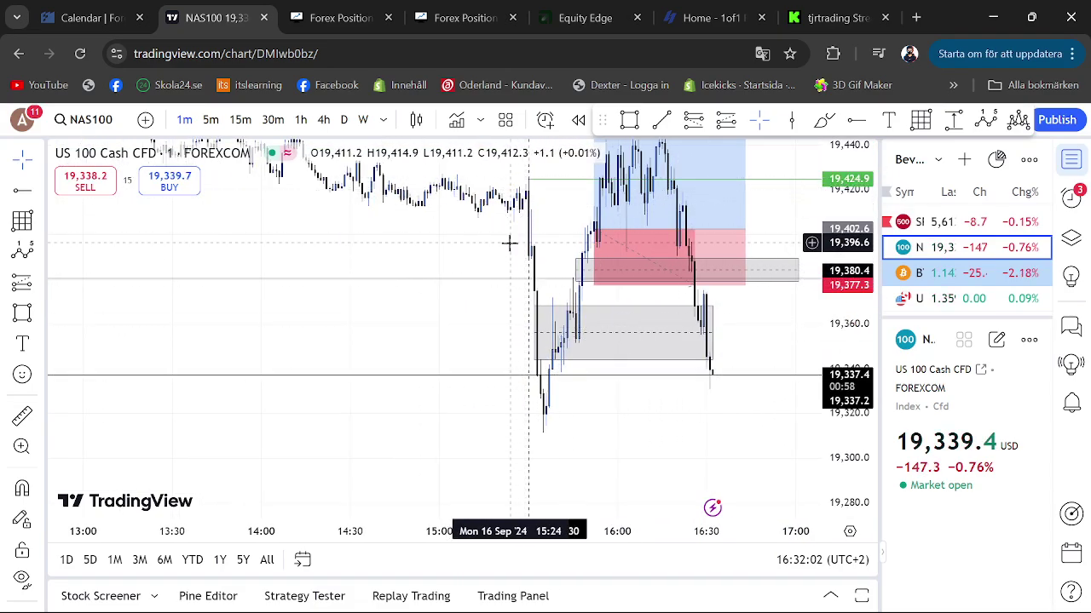
scroll(681, 447, up, 3)
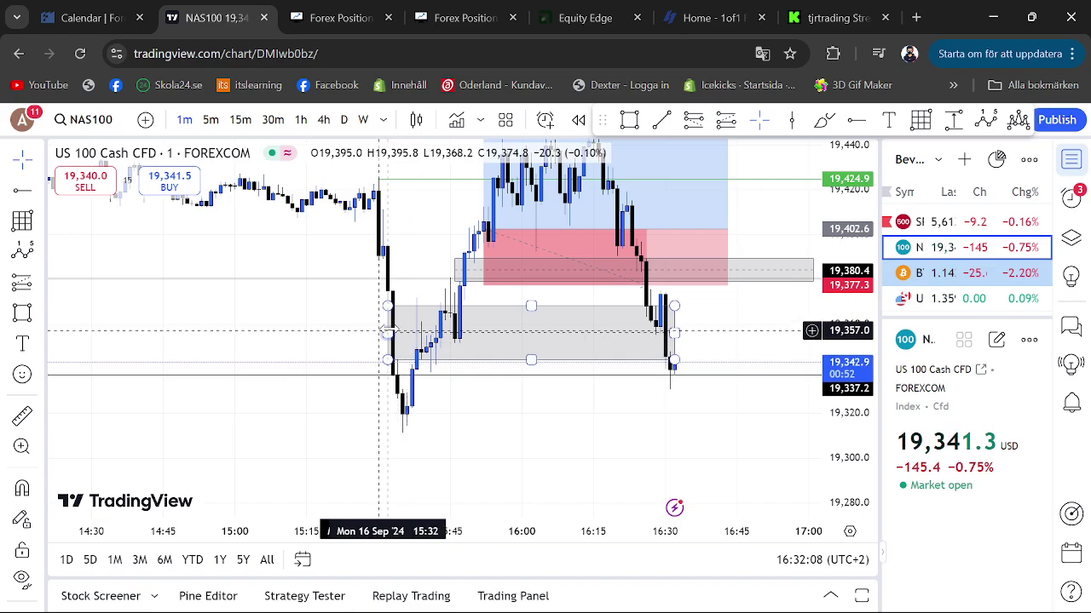
drag(502, 426, 498, 445)
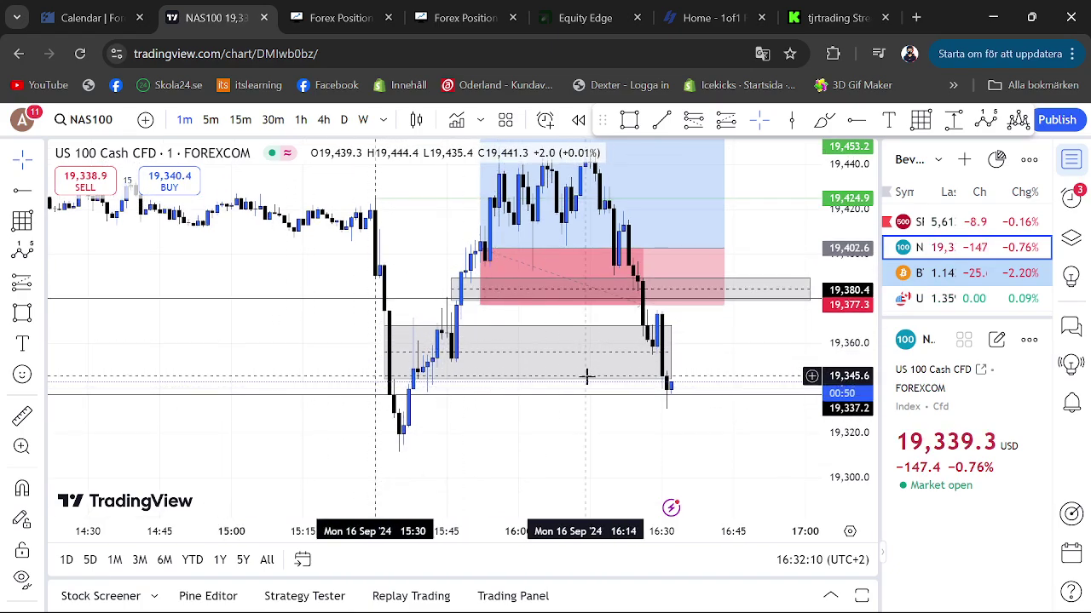
drag(759, 348, 759, 362)
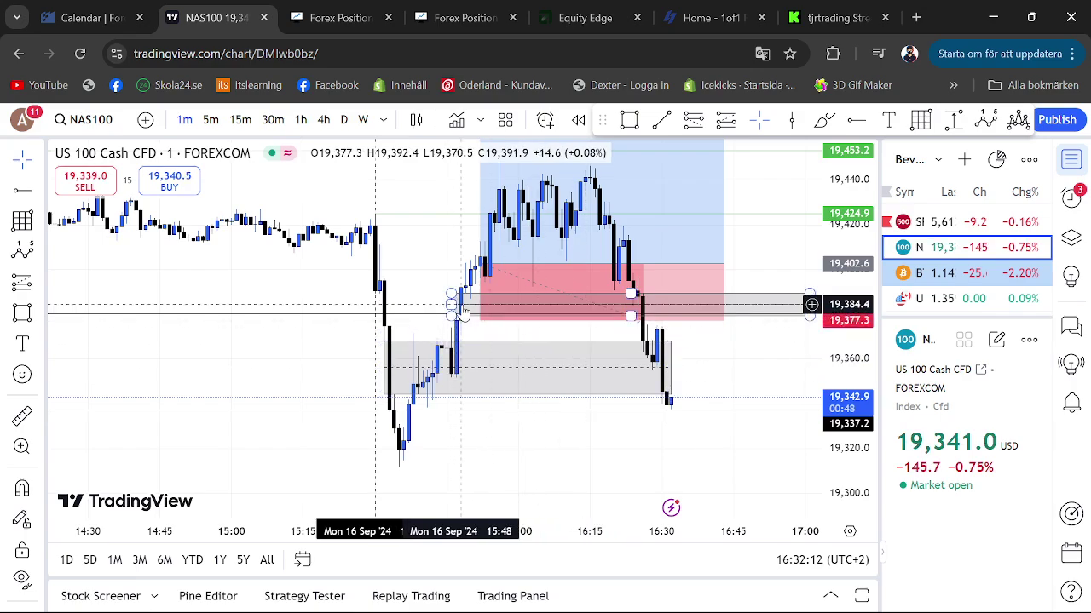
- Inspect the candles around the 15:50 long entry and the upper grey zone beneath it at a closer price scale
drag(842, 421, 809, 375)
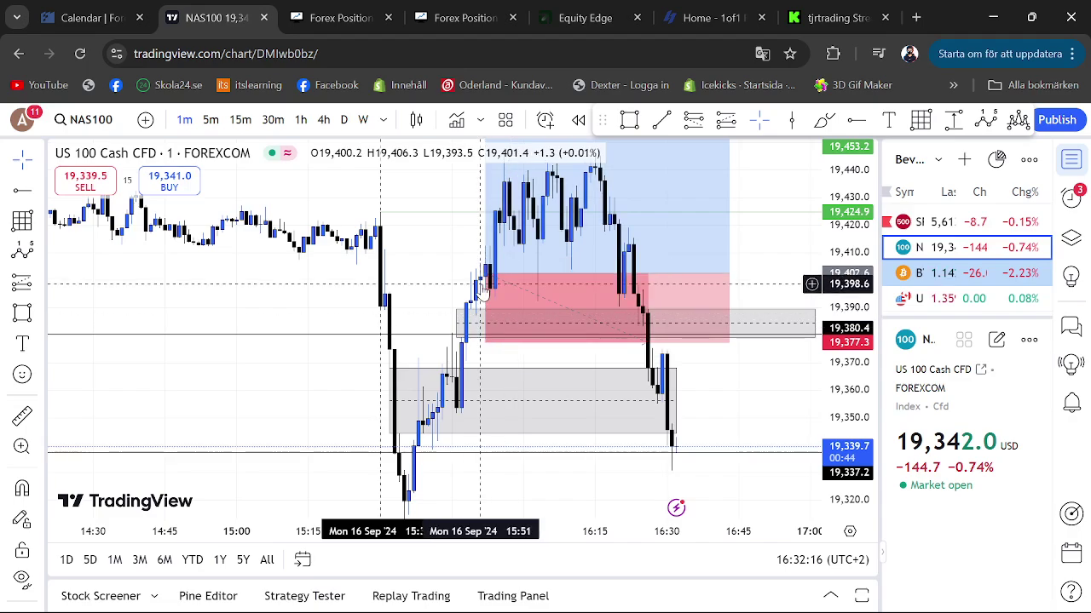
drag(798, 266, 800, 280)
drag(859, 320, 852, 266)
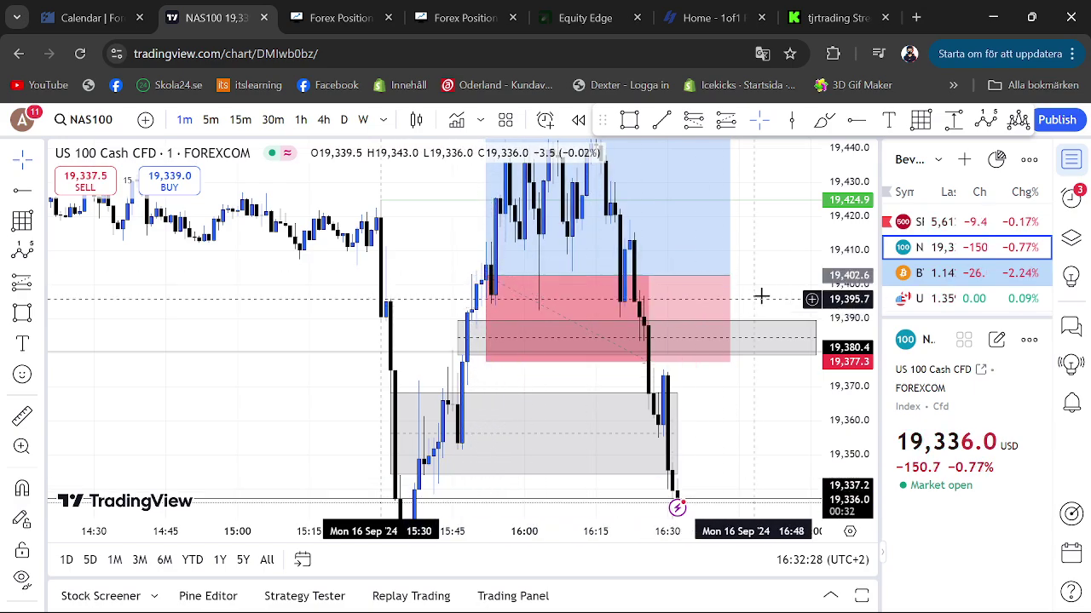
drag(773, 264, 762, 276)
drag(833, 213, 833, 320)
scroll(631, 256, down, 2)
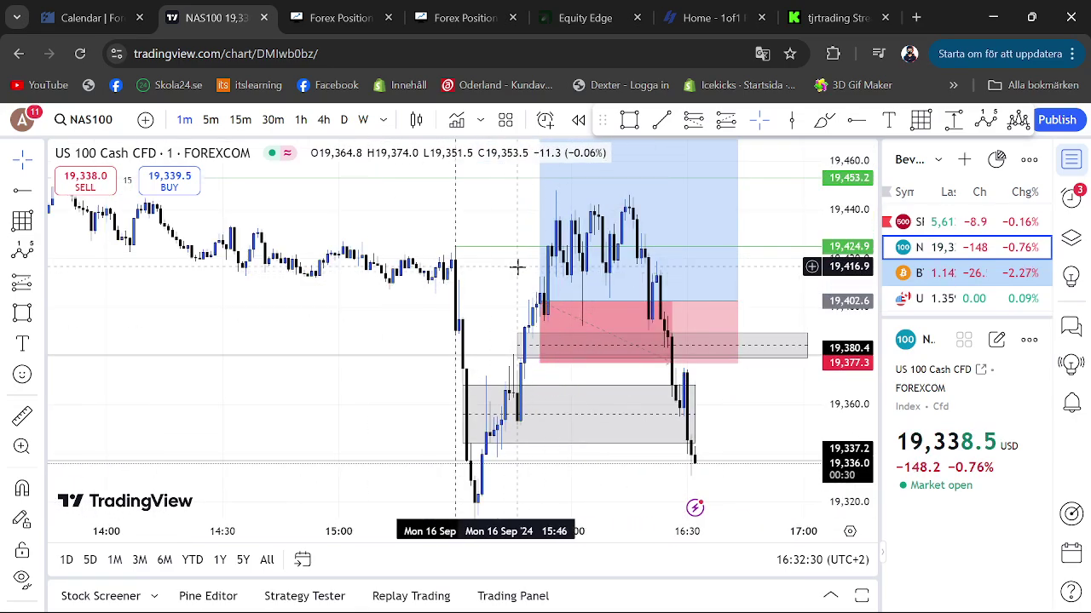
drag(516, 268, 493, 293)
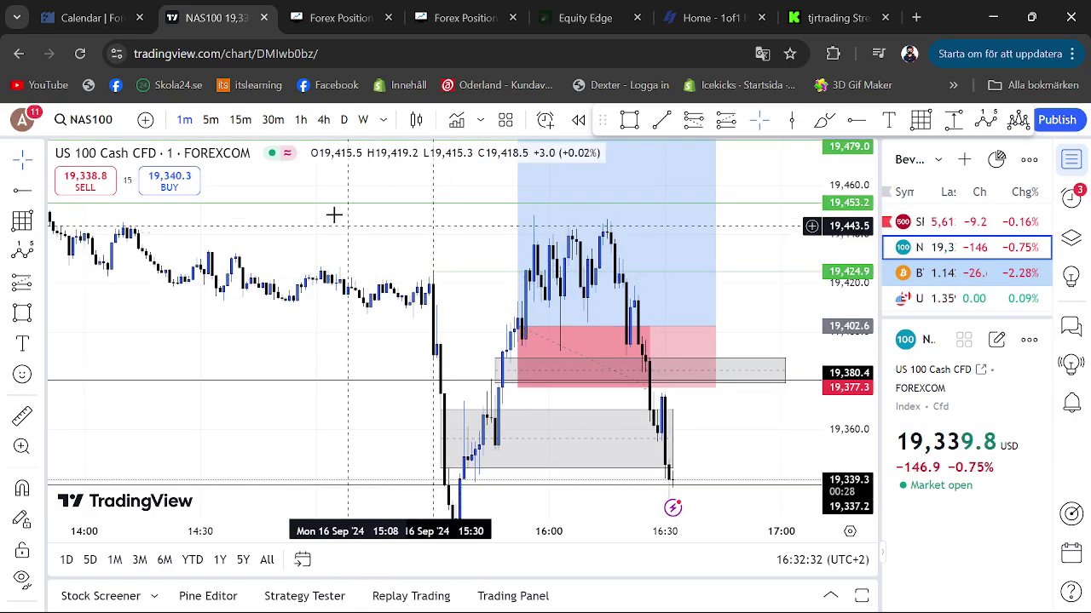
- Examine the 16 September downtrend and the green high levels above the long position on the 5-minute timeframe
click(211, 121)
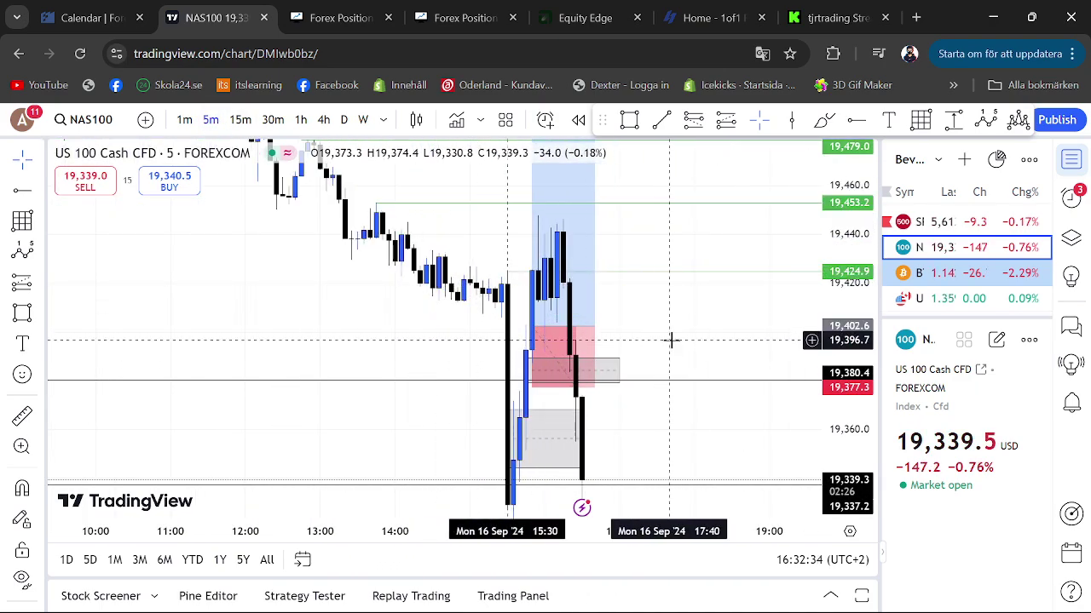
drag(829, 290, 829, 426)
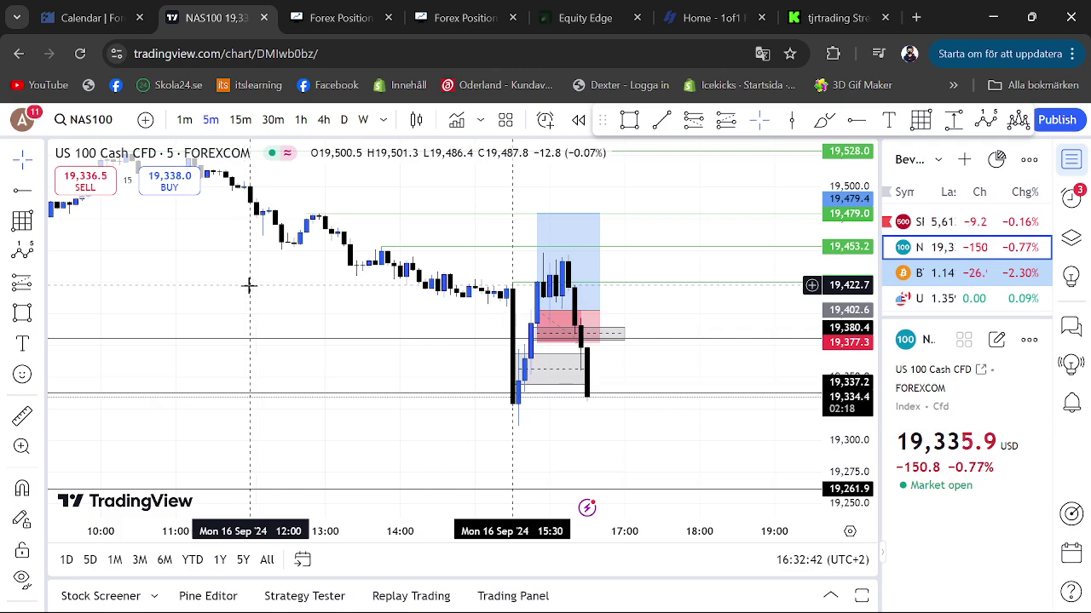
scroll(401, 261, down, 2)
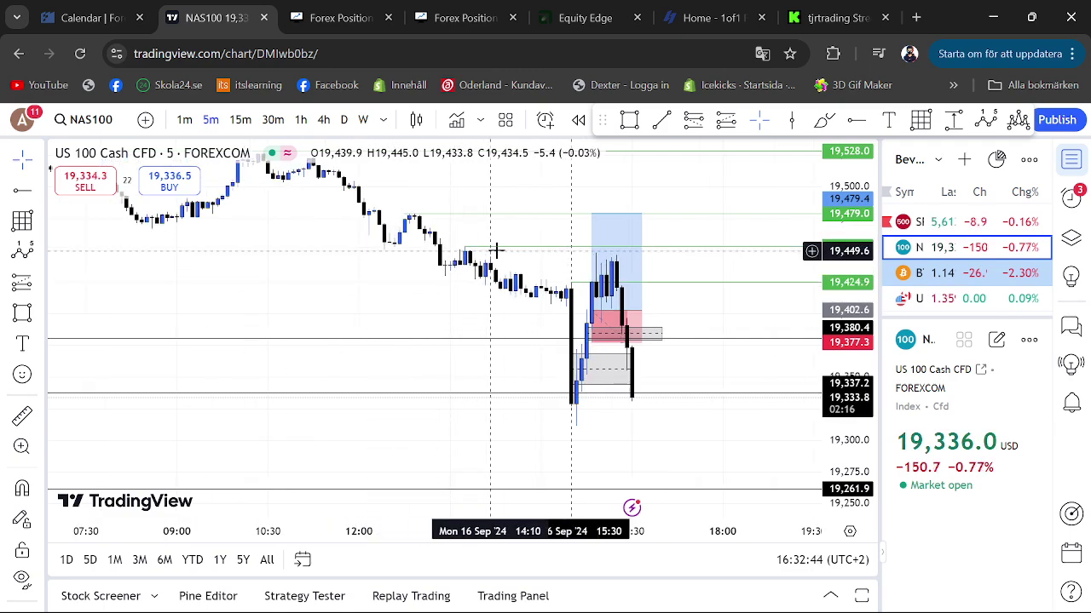
drag(472, 202, 400, 248)
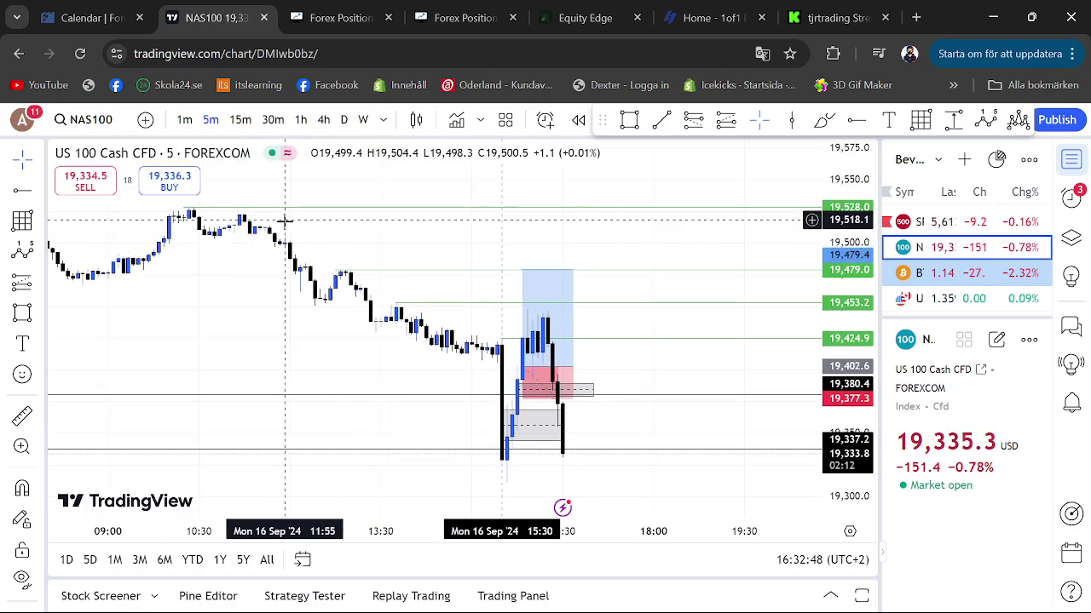
scroll(286, 219, down, 2)
drag(857, 375, 848, 272)
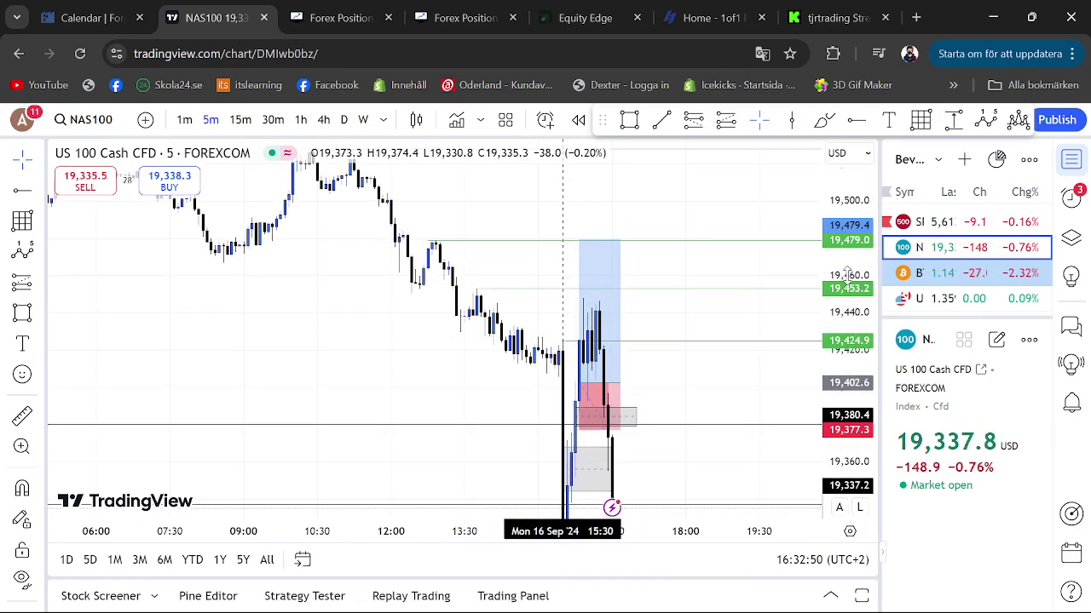
scroll(664, 380, up, 3)
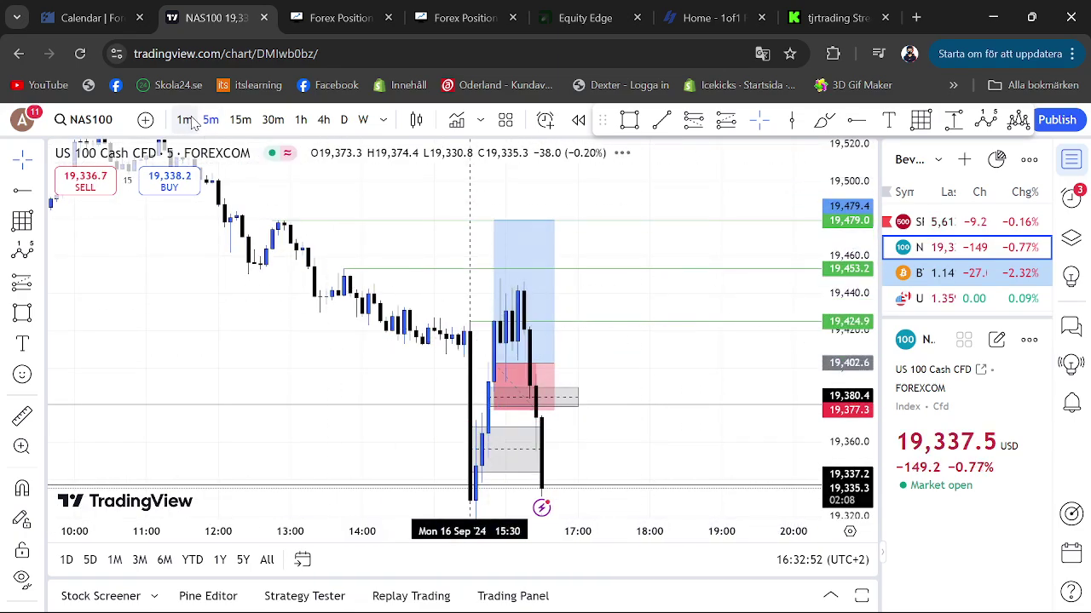
- Return to the 1-minute timeframe and examine the long position's target and stop against the green levels
click(184, 119)
scroll(734, 393, up, 3)
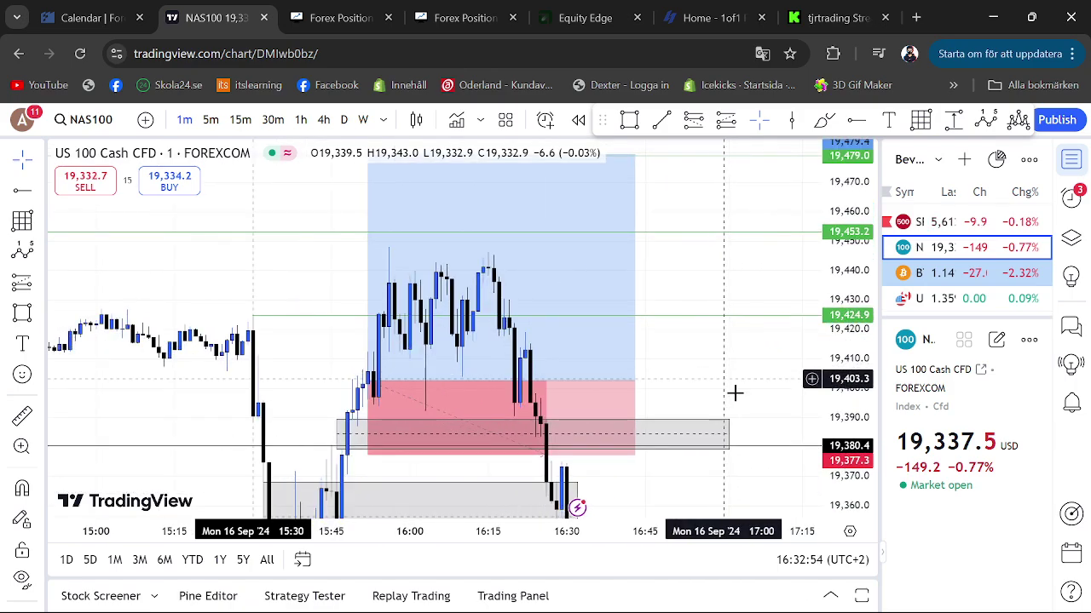
drag(734, 393, 757, 431)
drag(848, 281, 848, 366)
scroll(718, 312, down, 2)
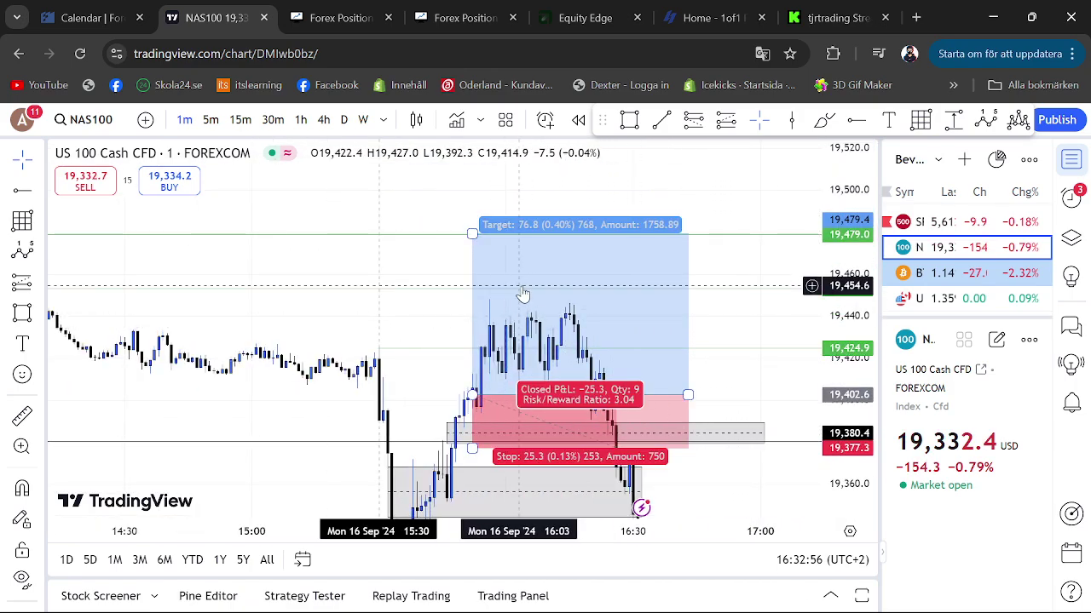
drag(758, 405, 721, 355)
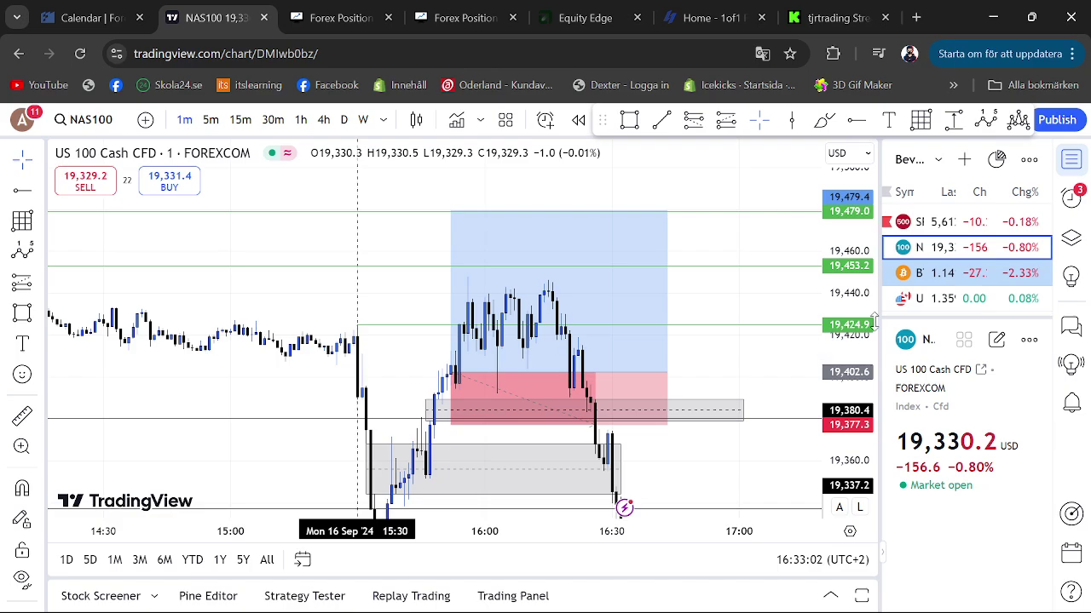
- Open the S&P 500 chart and examine its 16 September trade and black levels on the 1-minute, 5-minute, 15-minute and 1-hour timeframes
click(948, 220)
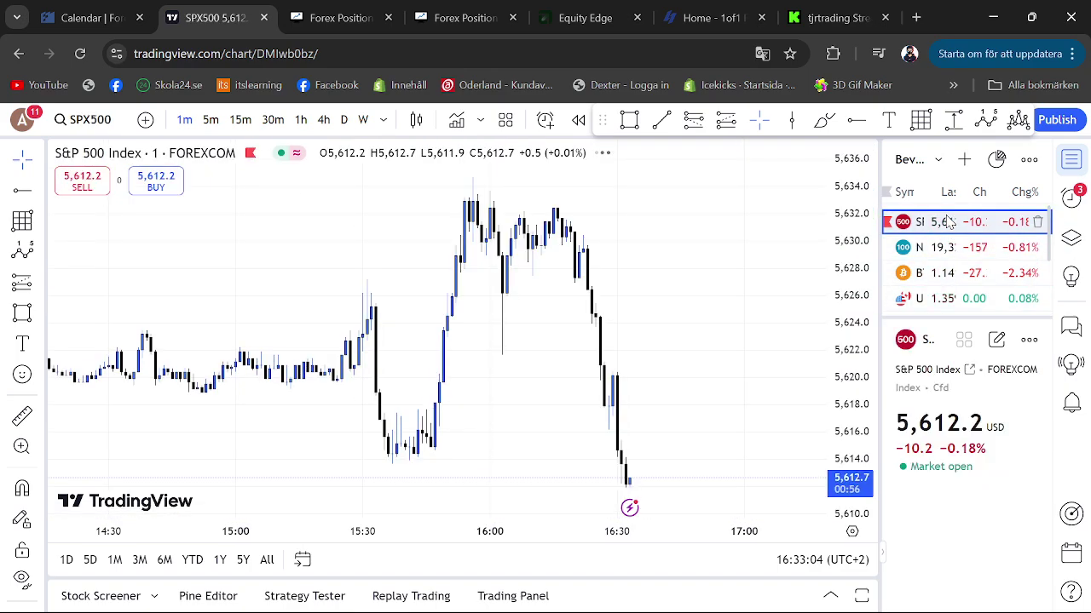
click(210, 119)
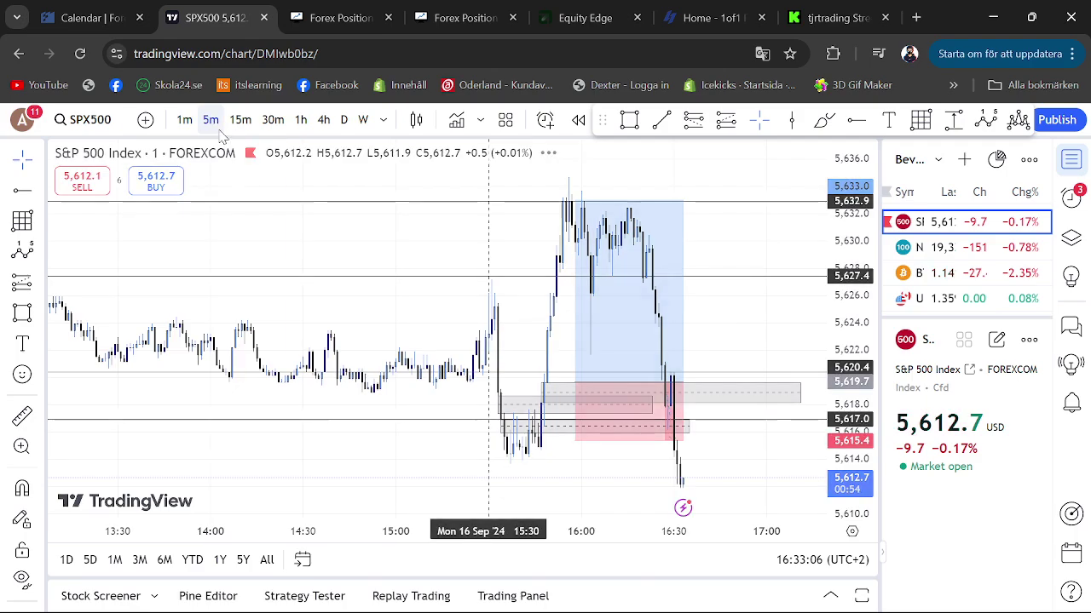
scroll(588, 298, up, 2)
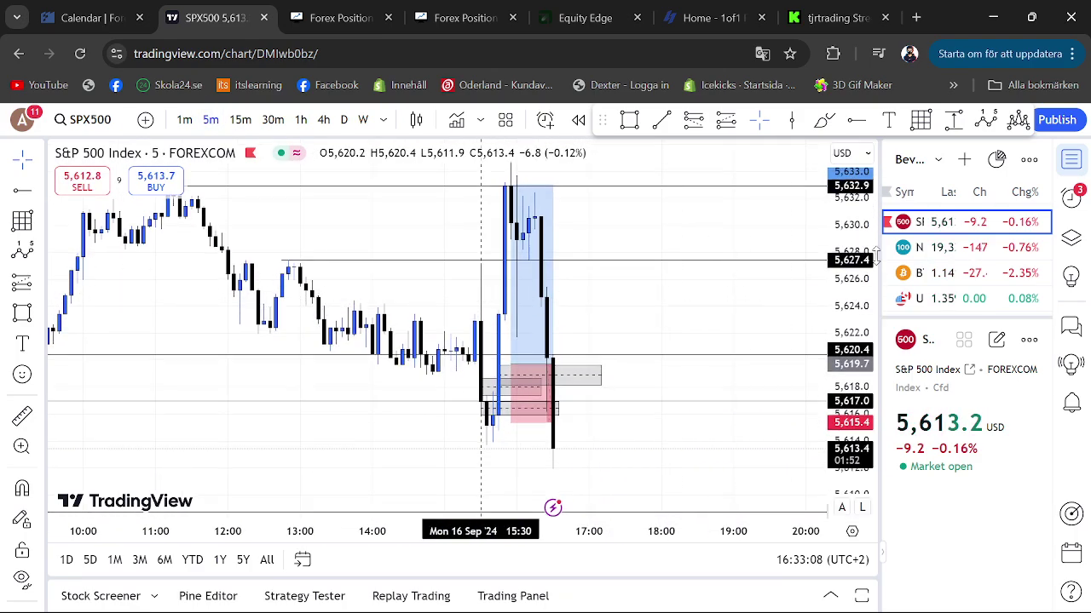
click(185, 119)
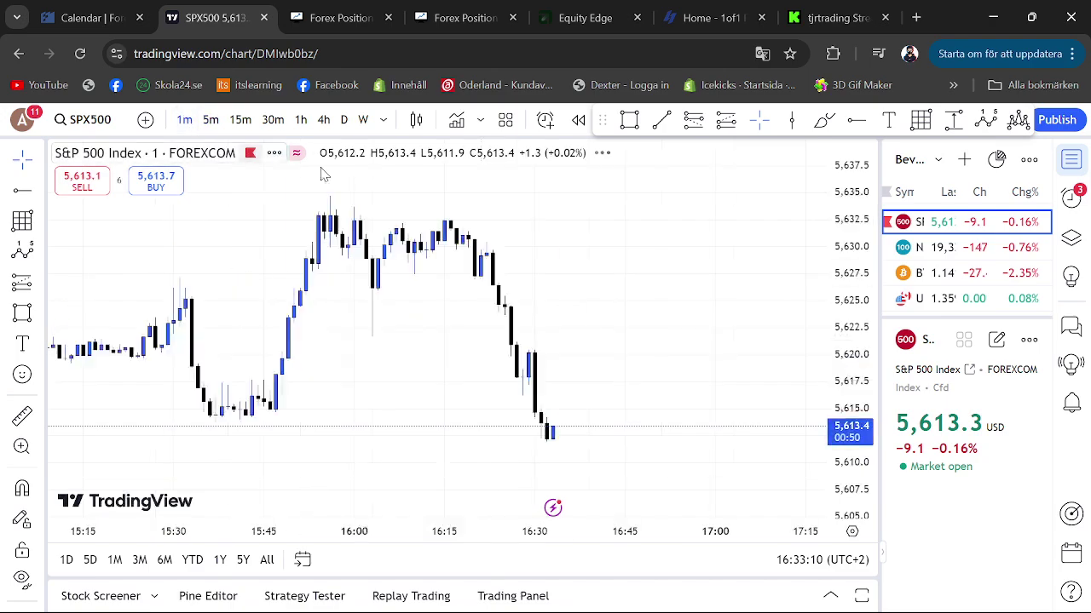
scroll(482, 256, down, 2)
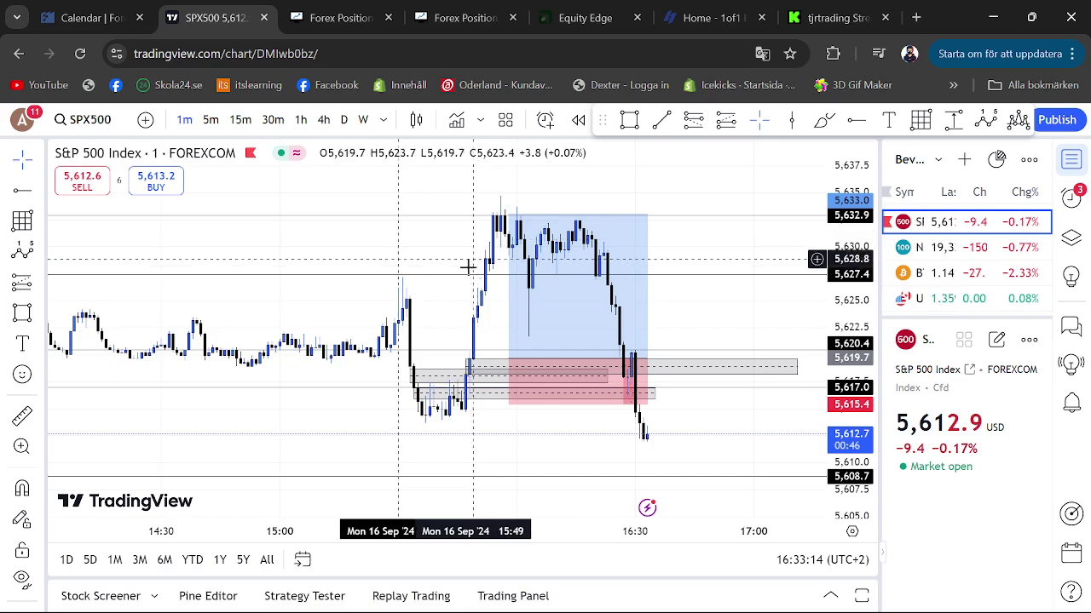
scroll(467, 267, down, 2)
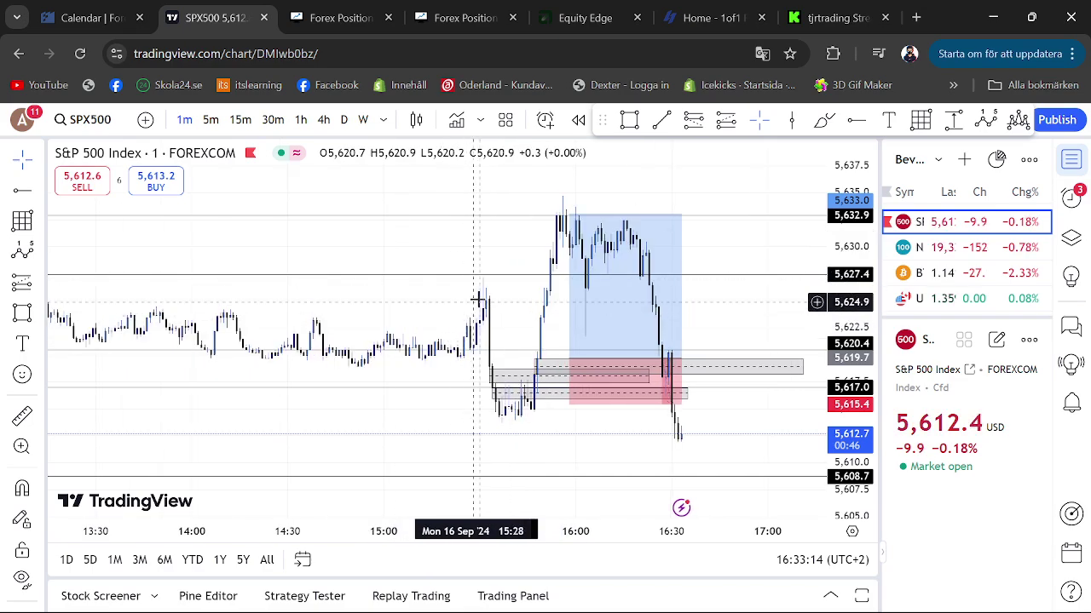
click(246, 122)
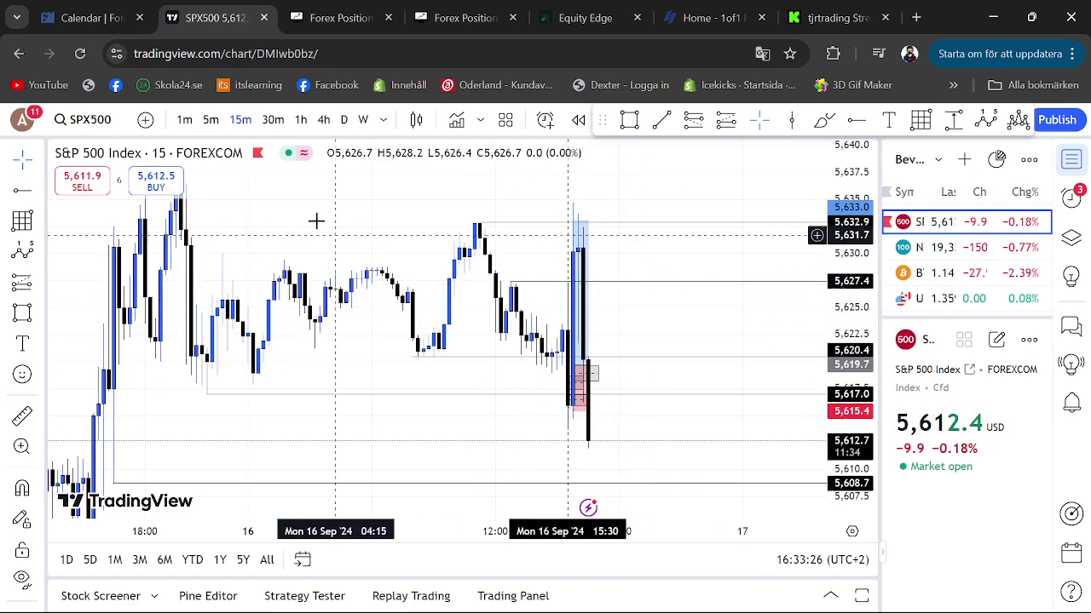
click(301, 119)
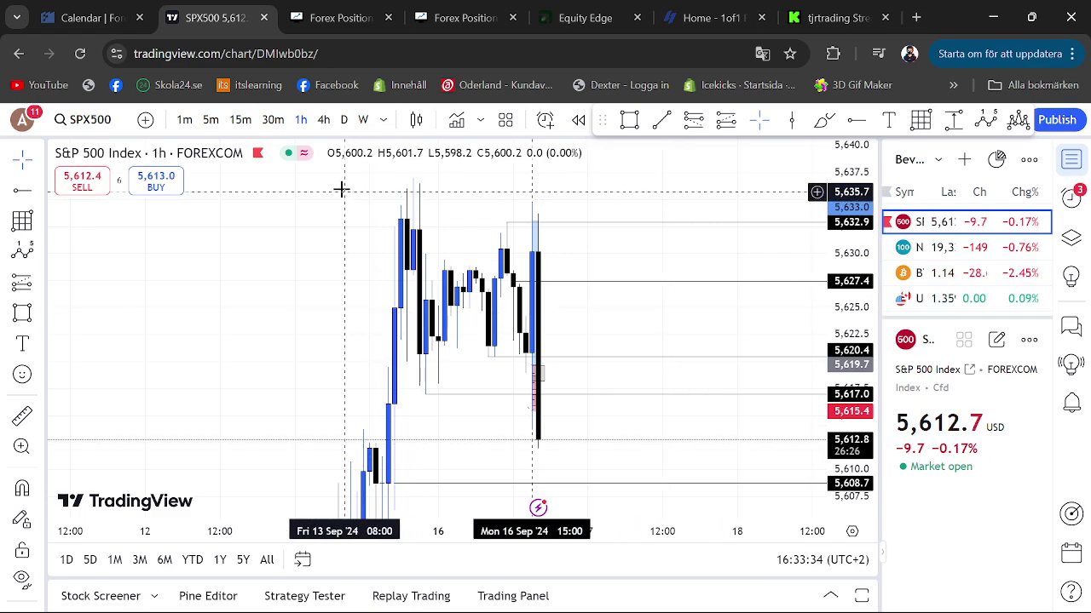
- Return to the NAS100 chart and review the long position on the 5-minute and 1-minute timeframes
click(956, 254)
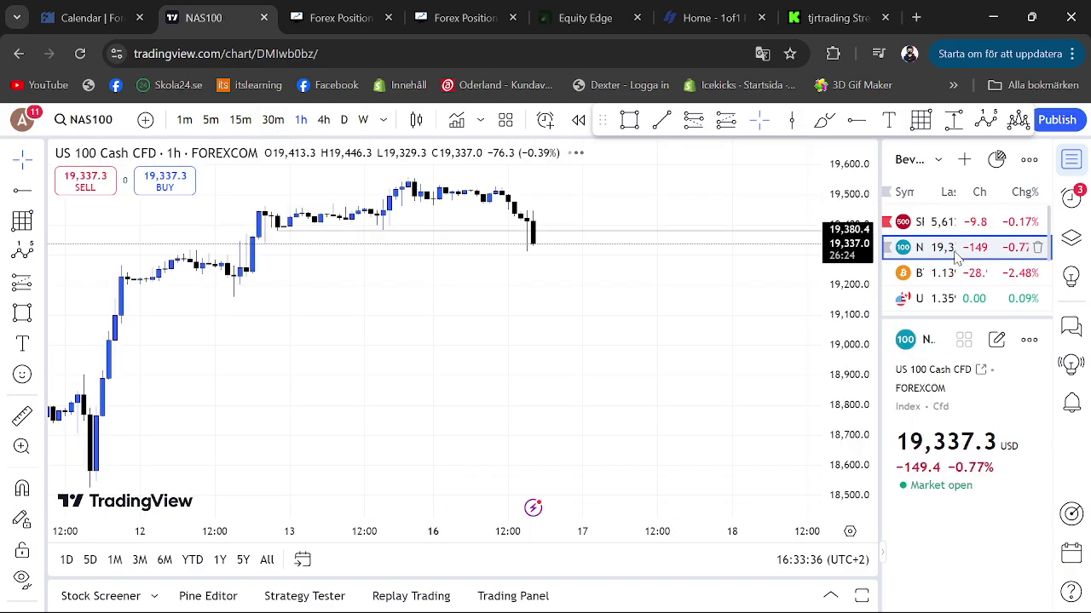
click(211, 120)
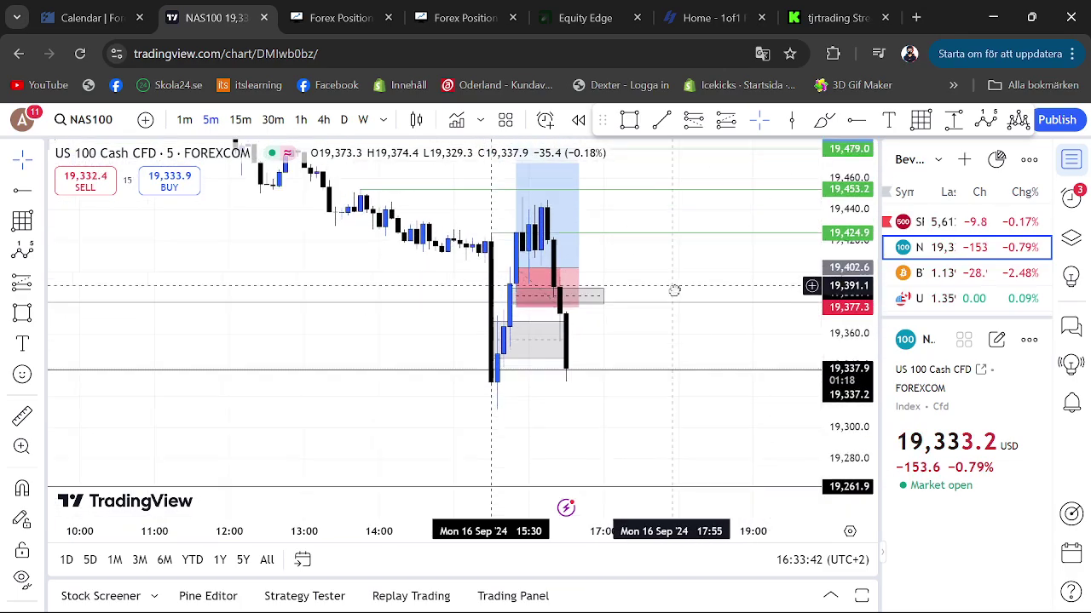
drag(673, 291, 687, 356)
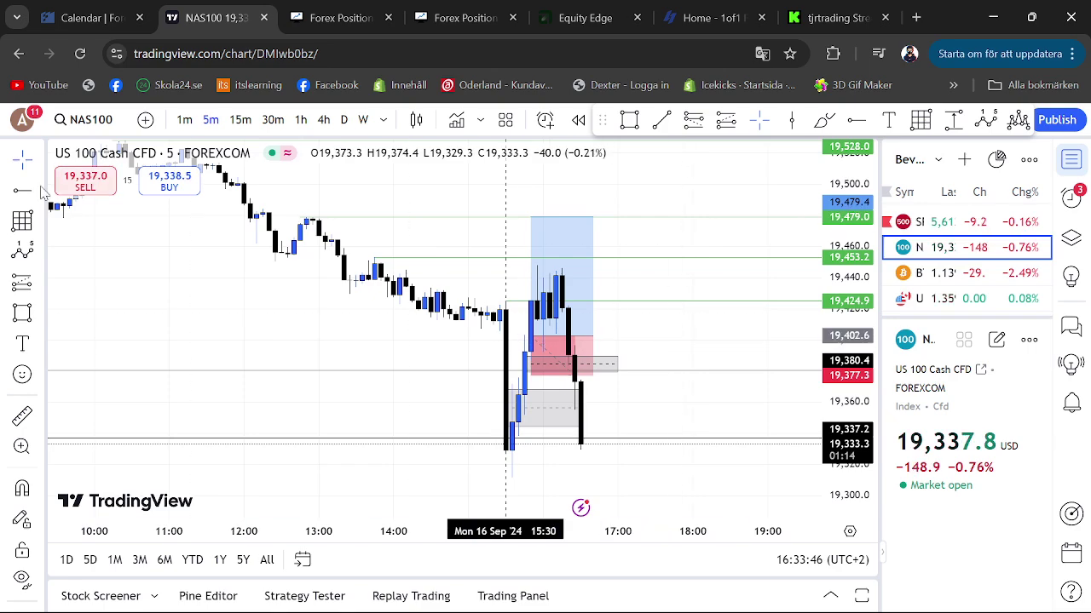
click(193, 121)
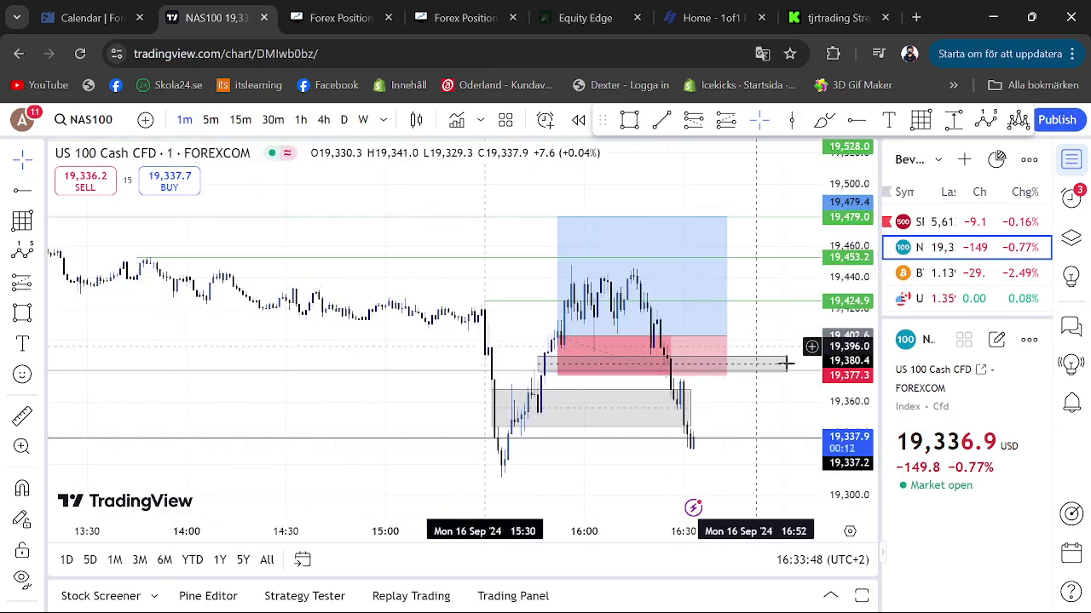